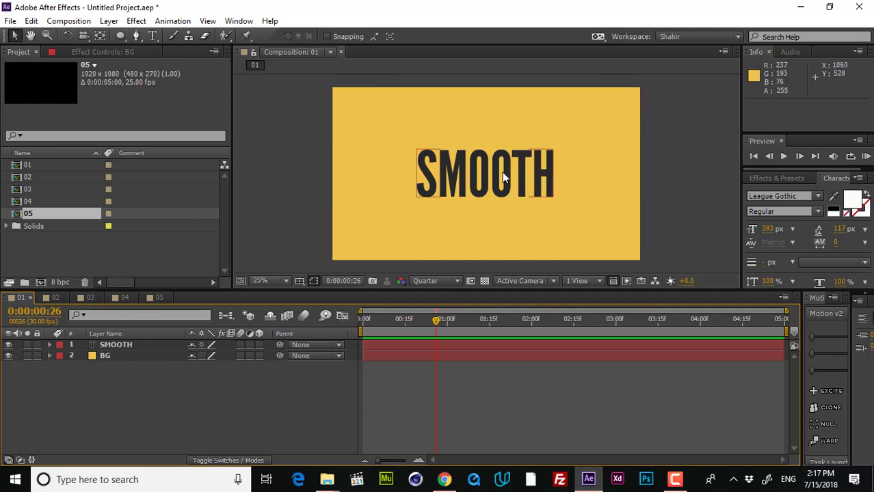
Step: Play the SMOOTH text animation in composition 01 from the first frame, with the timeline magnified around its opening
click(128, 357)
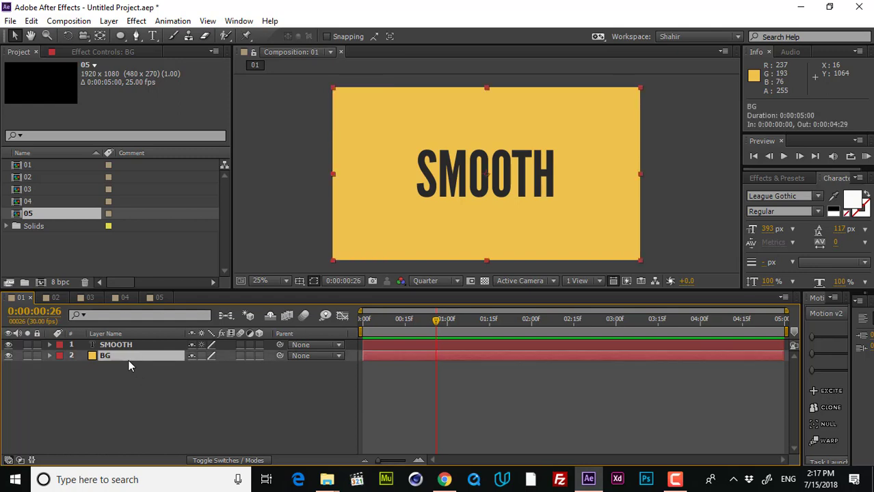
click(145, 392)
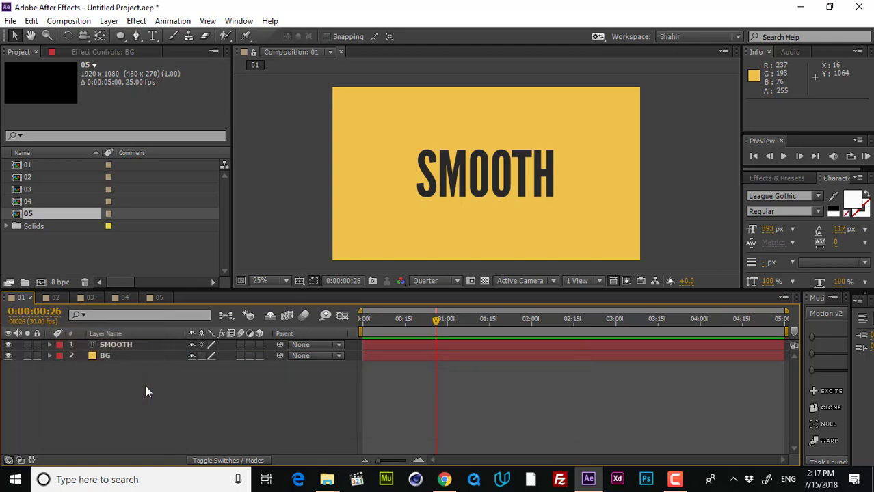
click(441, 345)
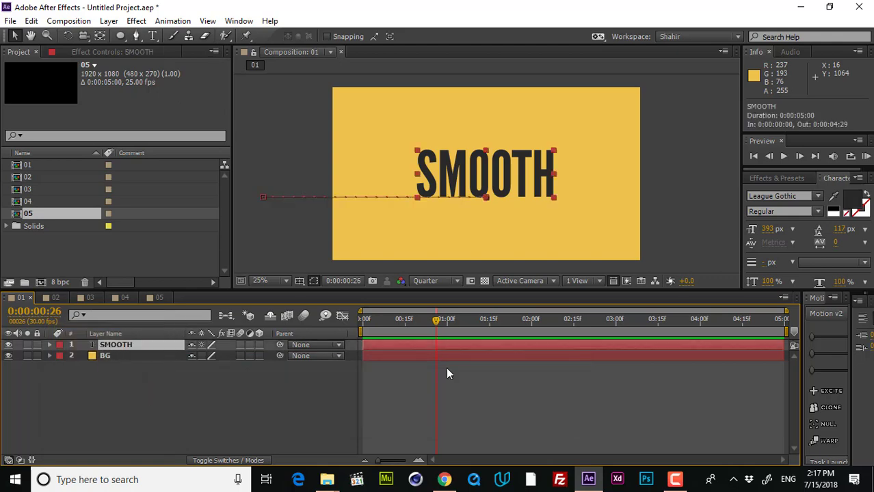
drag(437, 319, 359, 330)
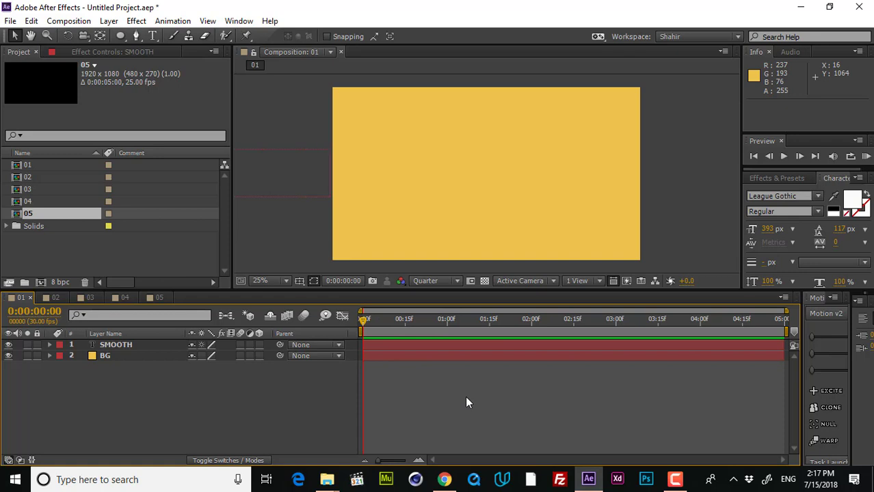
key(space)
scroll(408, 330, up, 3)
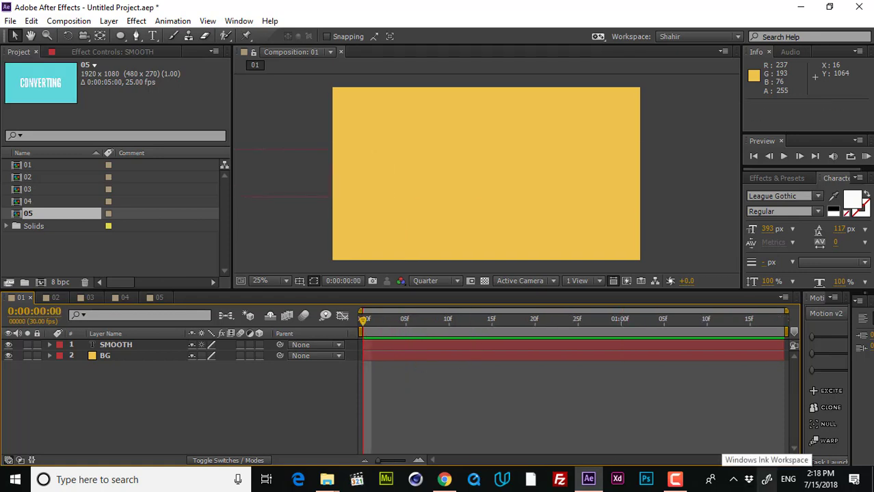
key(space)
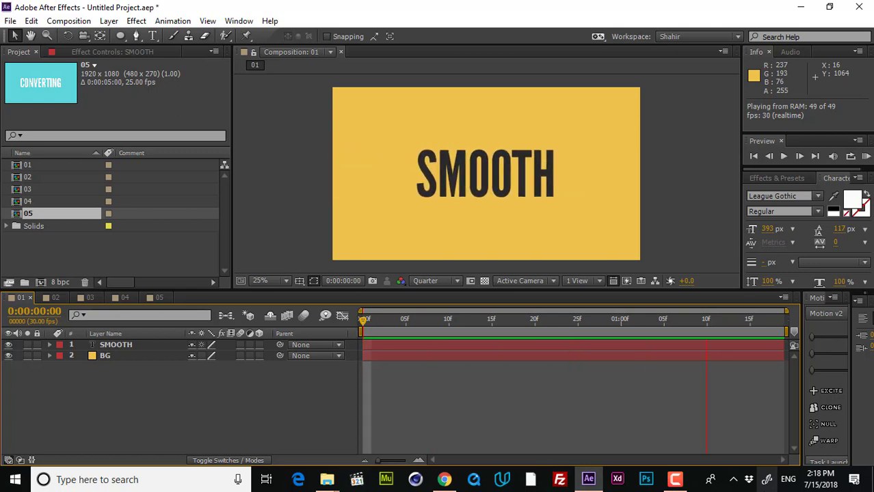
key(space)
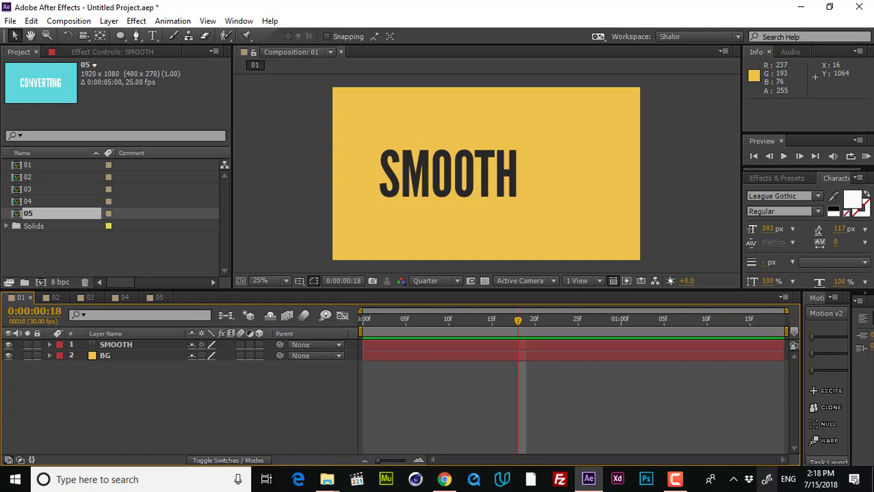
Step: Reveal the SMOOTH layer's Position keyframes and move the current time to frame 15
click(419, 349)
key(p)
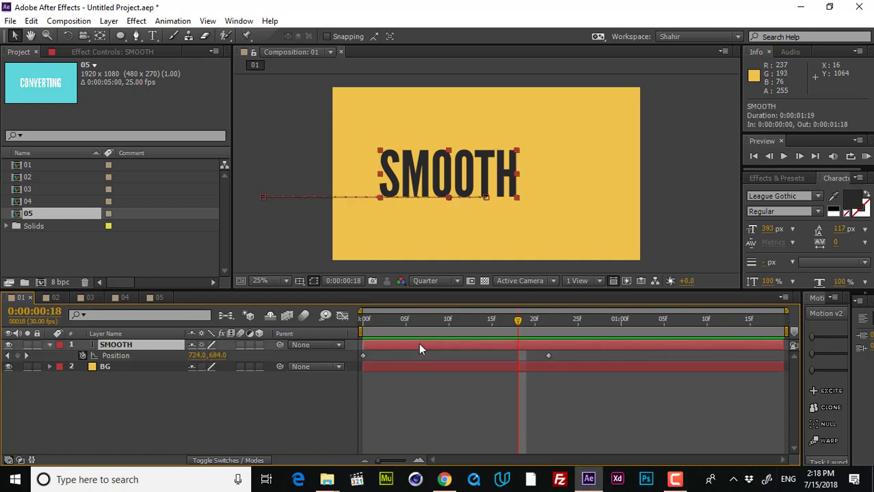
drag(450, 325, 489, 338)
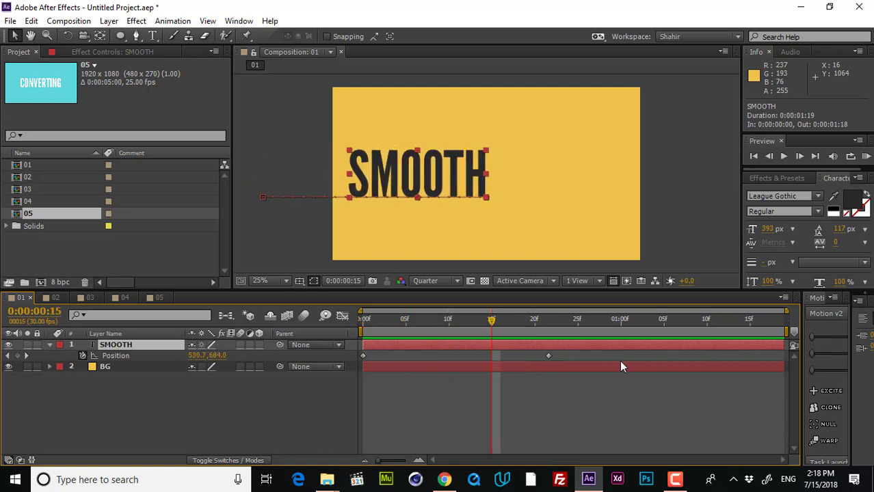
drag(561, 356, 349, 363)
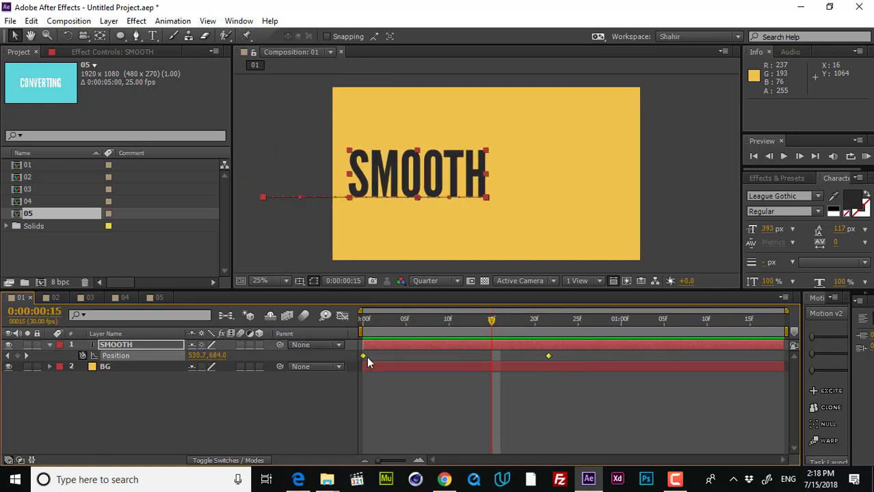
right_click(364, 355)
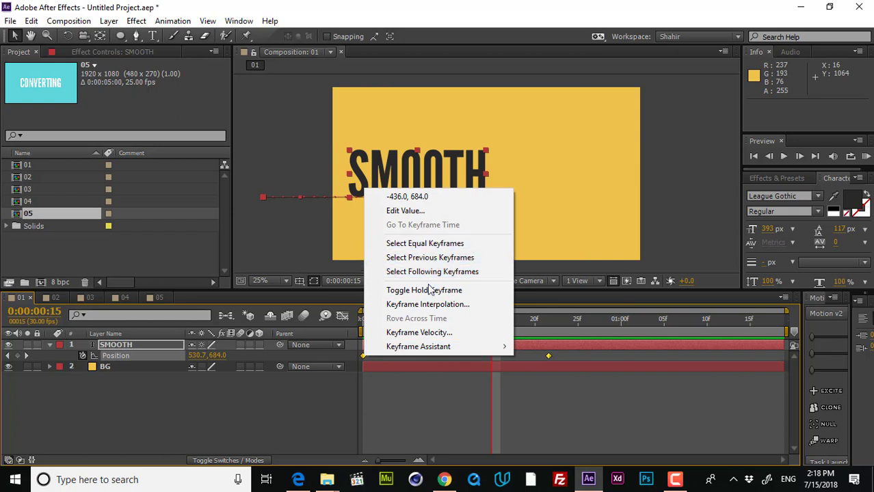
mouse_move(427, 348)
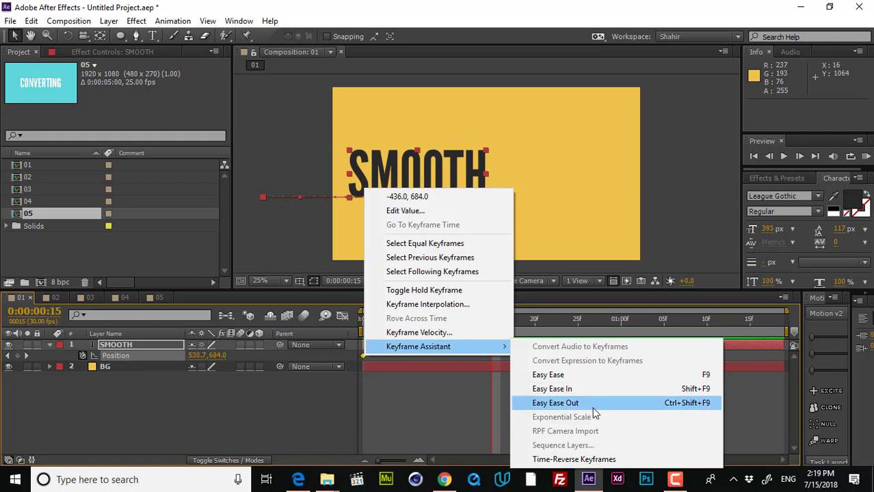
click(575, 404)
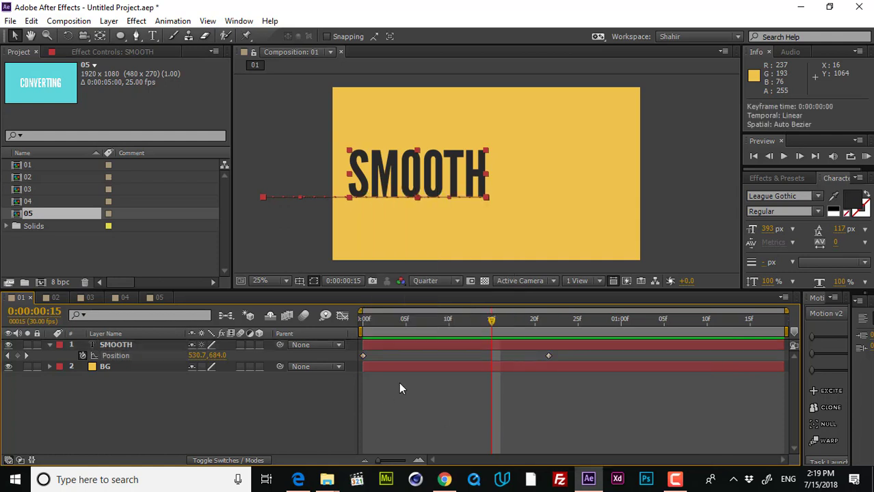
right_click(364, 356)
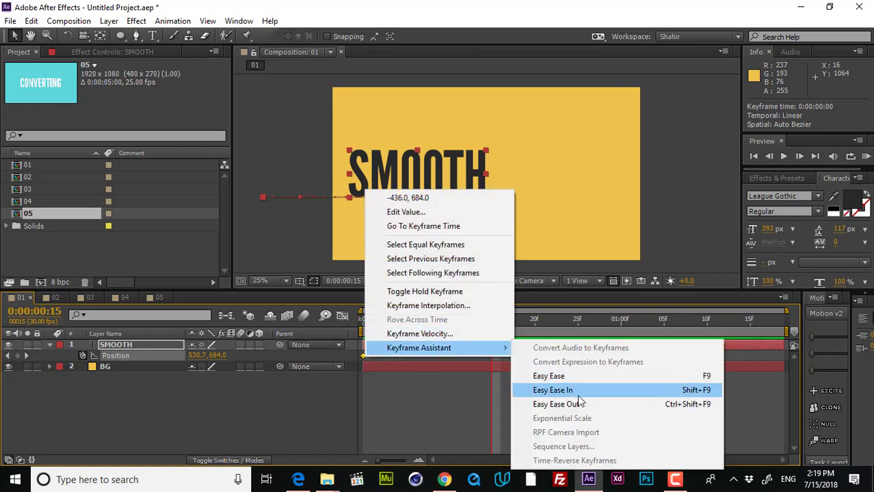
click(579, 395)
click(548, 355)
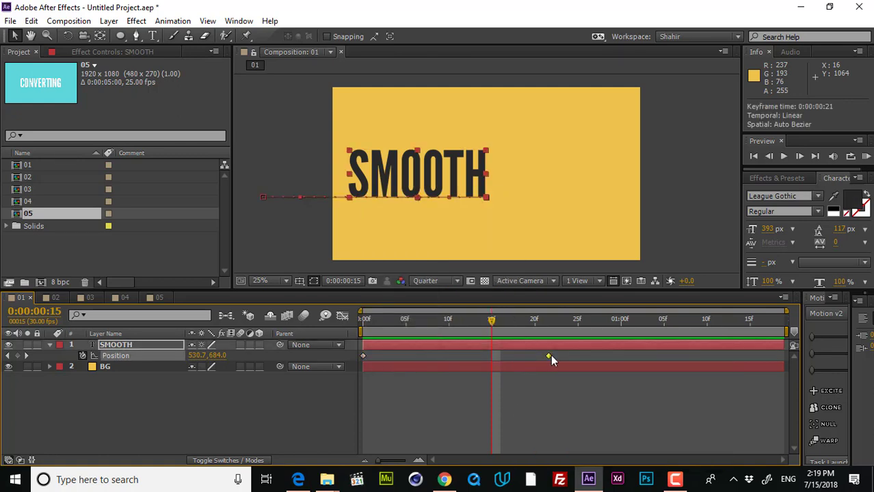
click(551, 354)
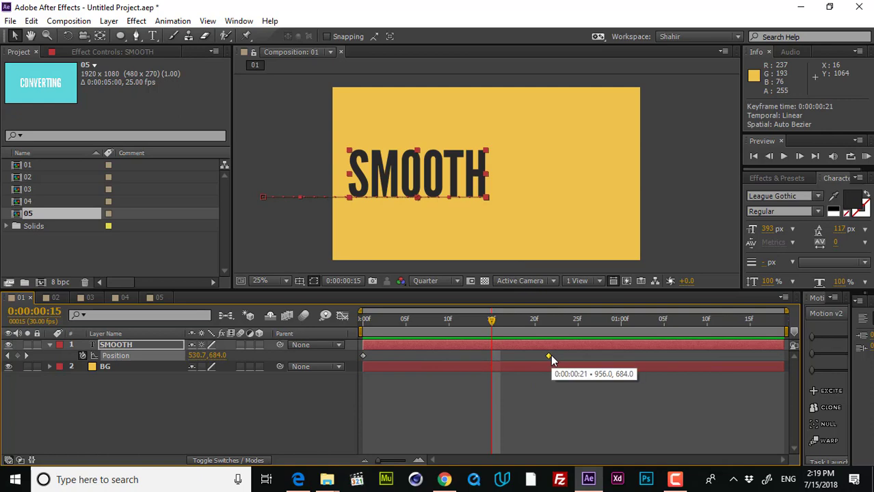
Step: Apply Easy Ease to both Position keyframes of the SMOOTH layer
drag(559, 355, 334, 364)
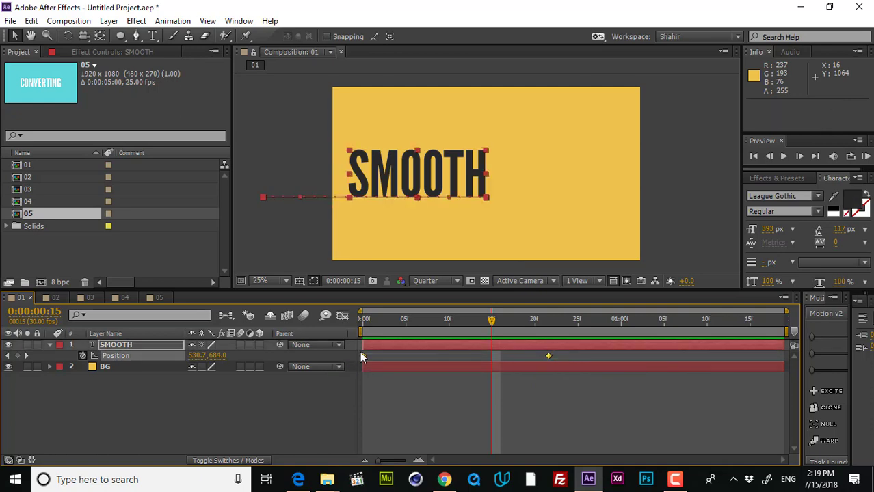
right_click(361, 352)
mouse_move(402, 352)
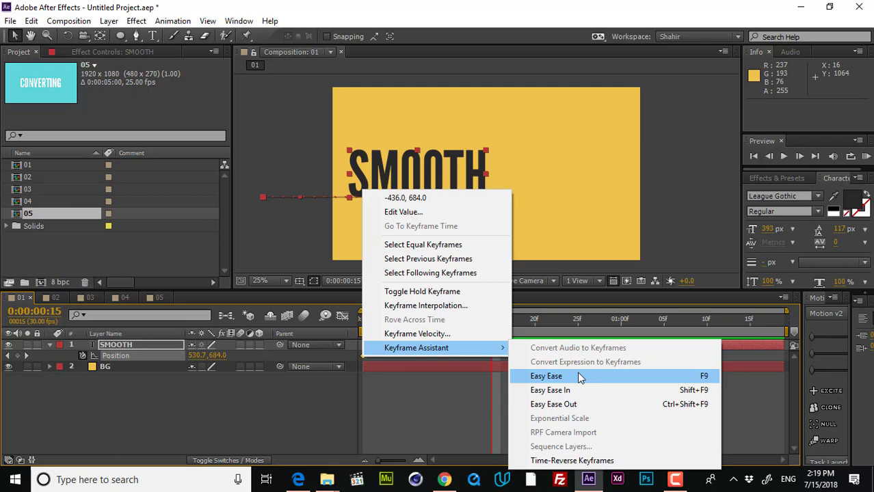
click(578, 376)
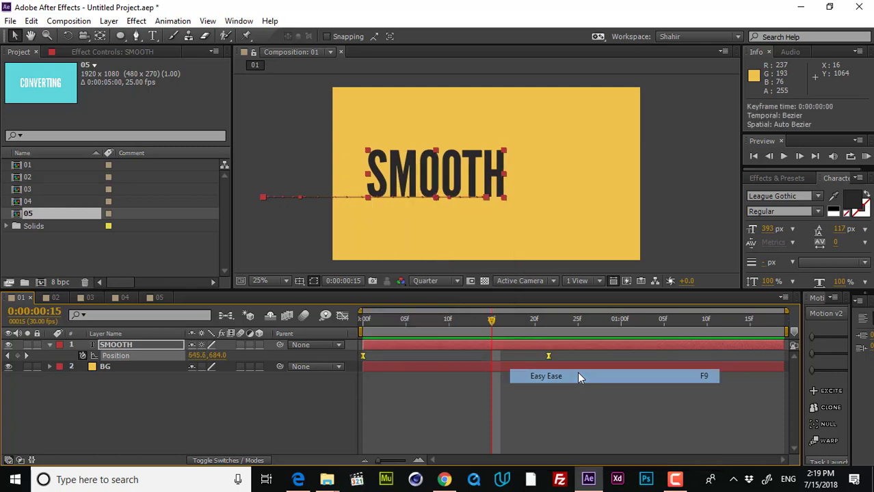
Step: Preview the eased SMOOTH animation from the first frame and return to the start of the composition
click(521, 418)
key(Home)
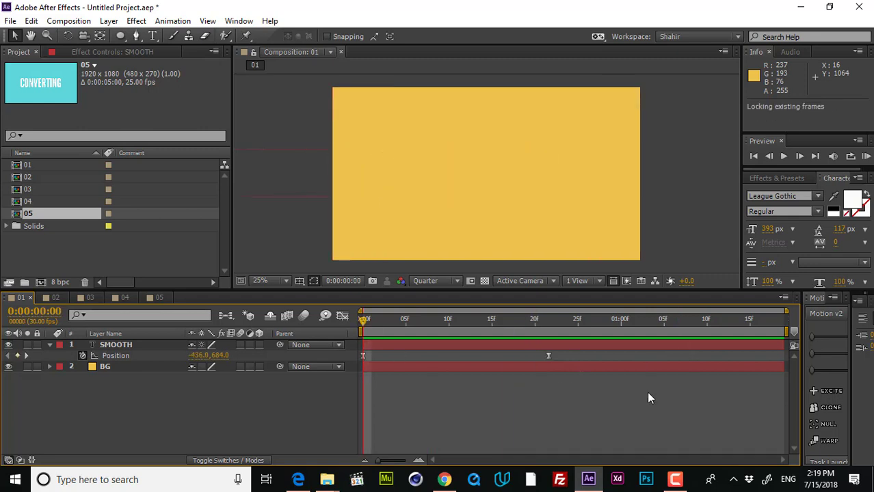
key(space)
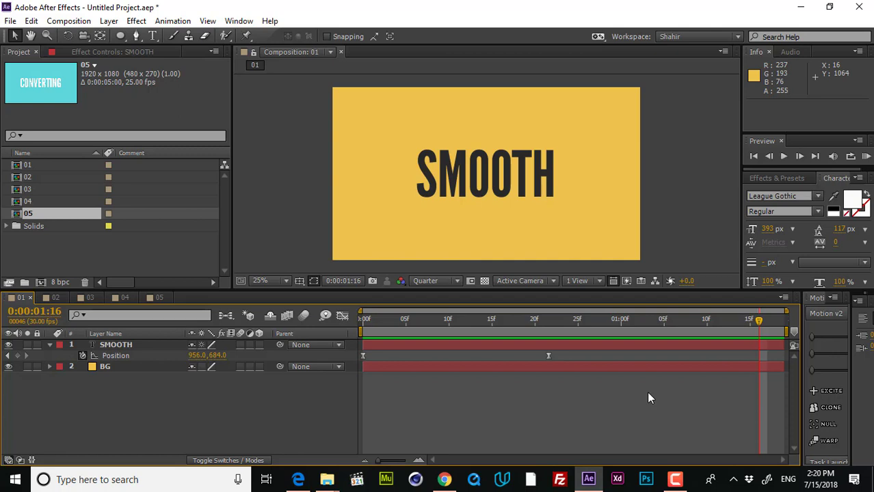
drag(556, 327, 340, 323)
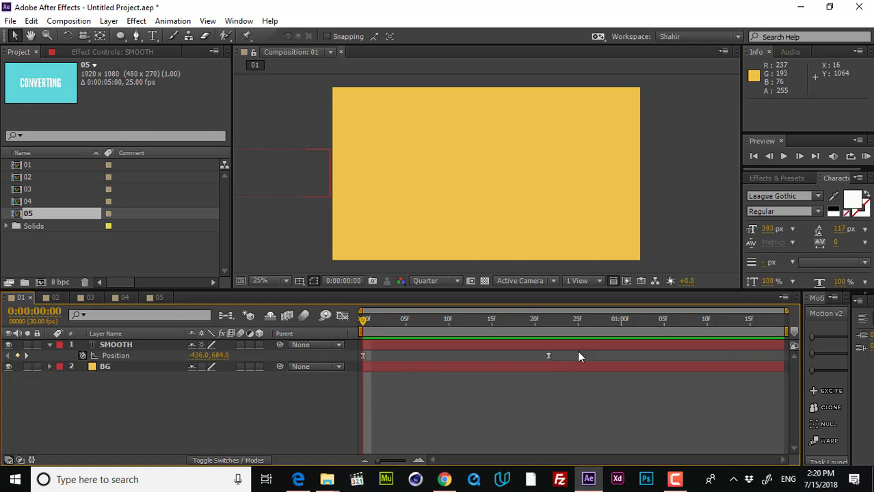
Step: Show the speed graph for both SMOOTH Position keyframes and play the animation against the curve
drag(577, 352, 349, 357)
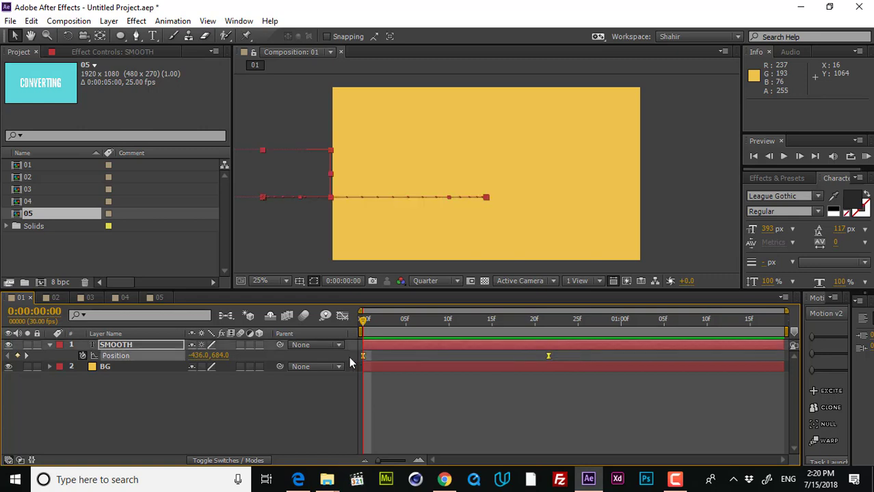
click(343, 316)
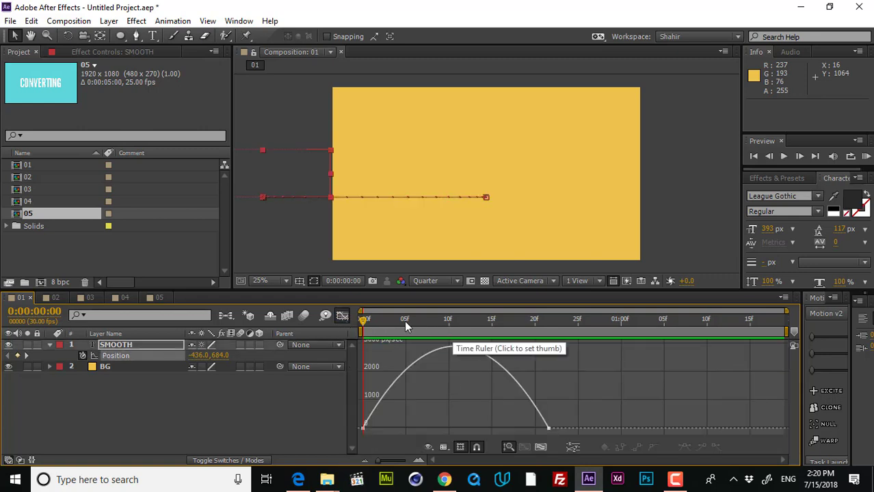
key(space)
key(space)
key(space)
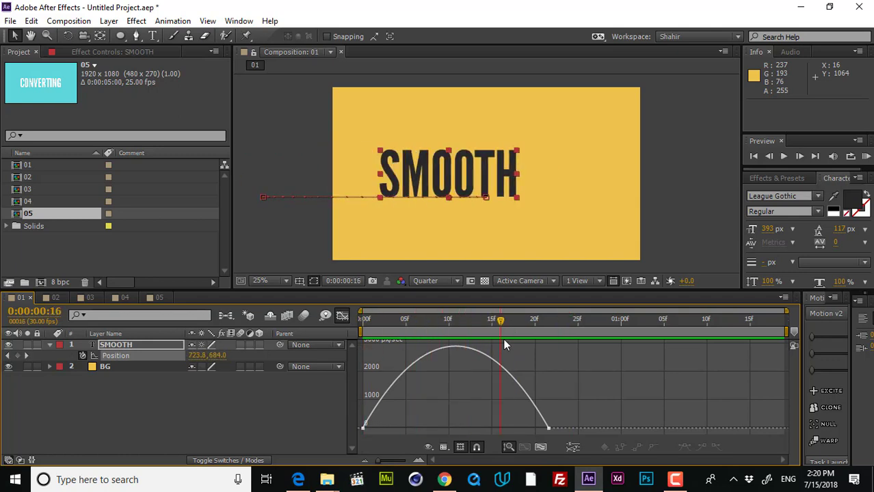
key(space)
Step: Try moving the end Position keyframe to the 1-second mark in the speed graph, and undo that move
drag(365, 430, 554, 435)
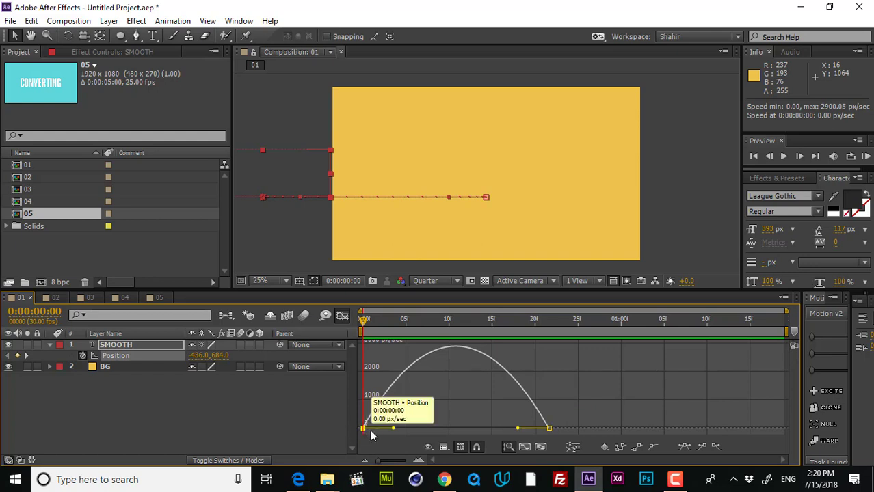
drag(552, 429, 603, 432)
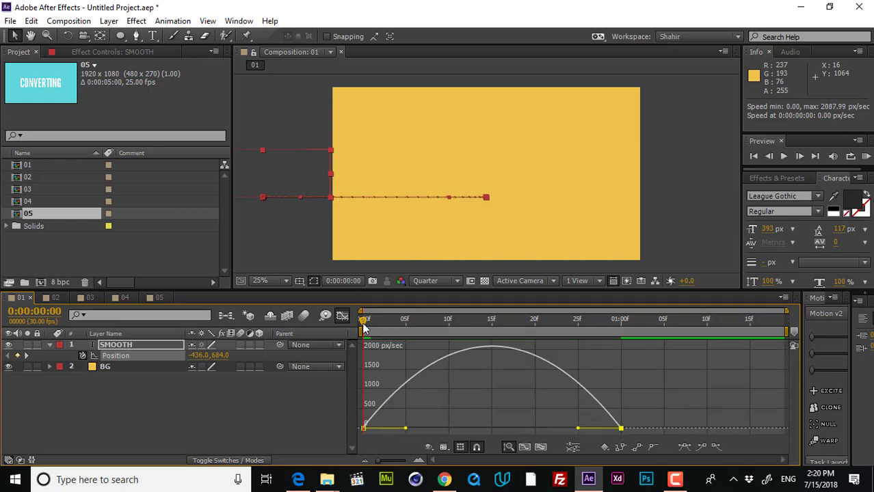
click(342, 316)
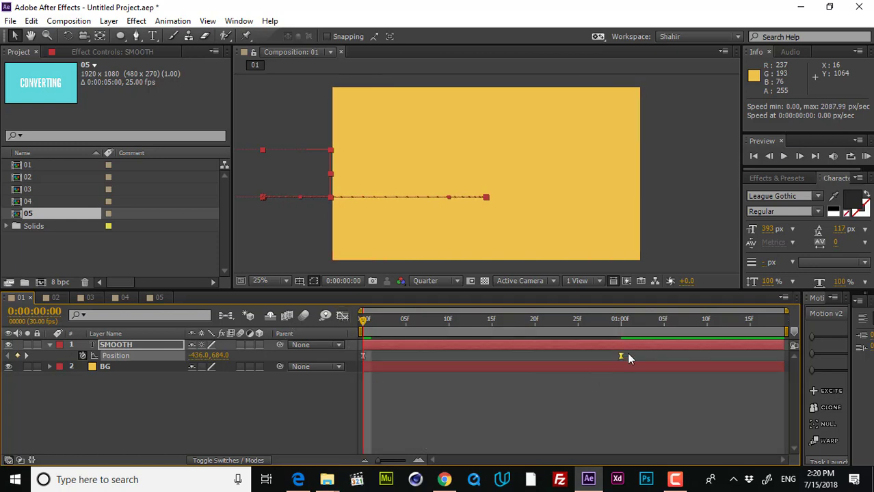
key(ctrl+z)
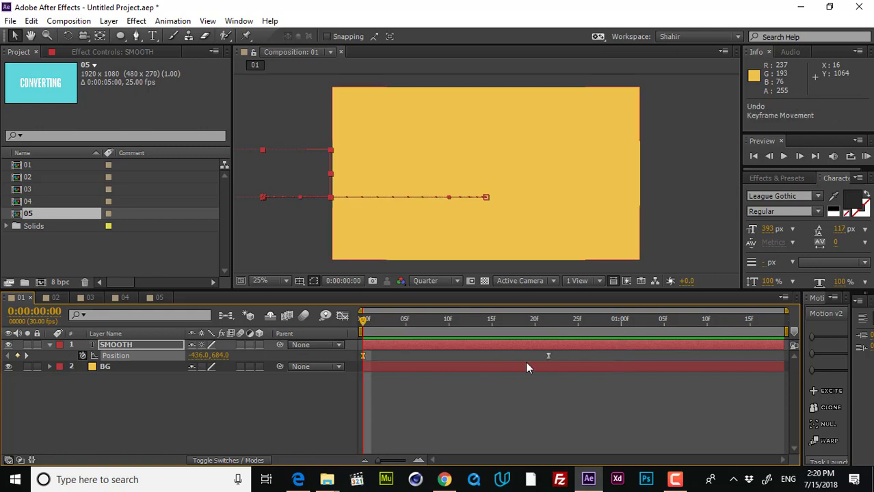
Step: Reshape the SMOOTH Position speed graph, extending the end keyframe's handle back to about frame 14 and shortening the start keyframe's handle almost to zero
click(235, 358)
drag(565, 351, 357, 353)
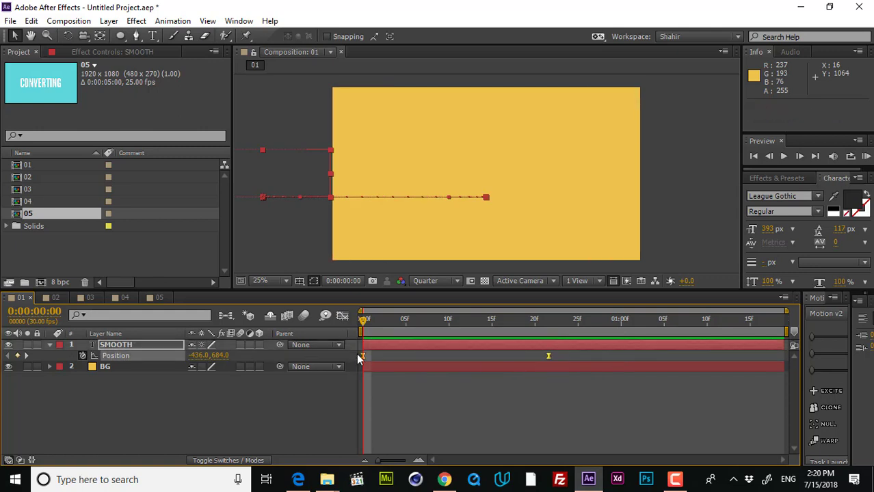
click(342, 316)
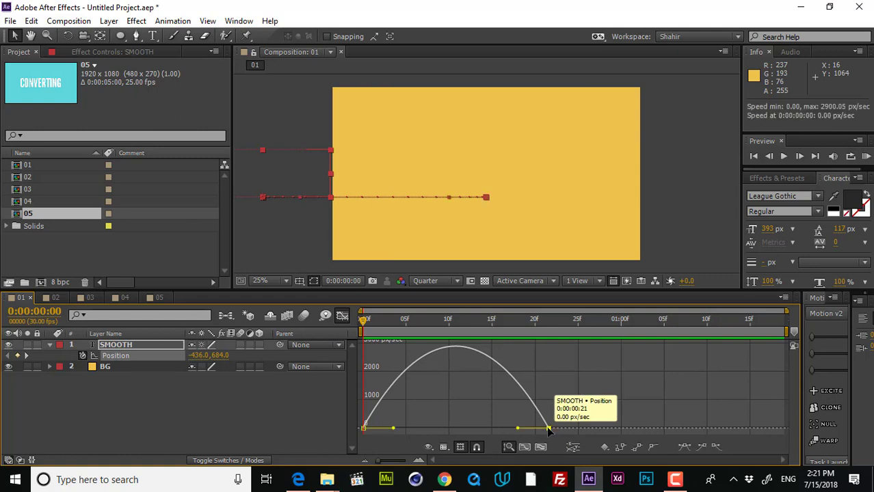
mouse_move(517, 429)
mouse_down()
mouse_move(503, 428)
mouse_move(540, 428)
mouse_move(507, 429)
mouse_up()
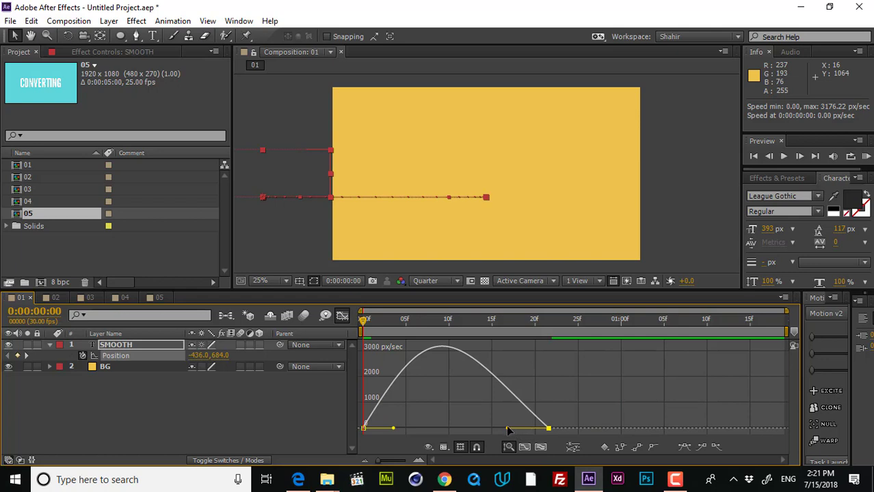
drag(502, 433, 482, 428)
drag(390, 429, 366, 430)
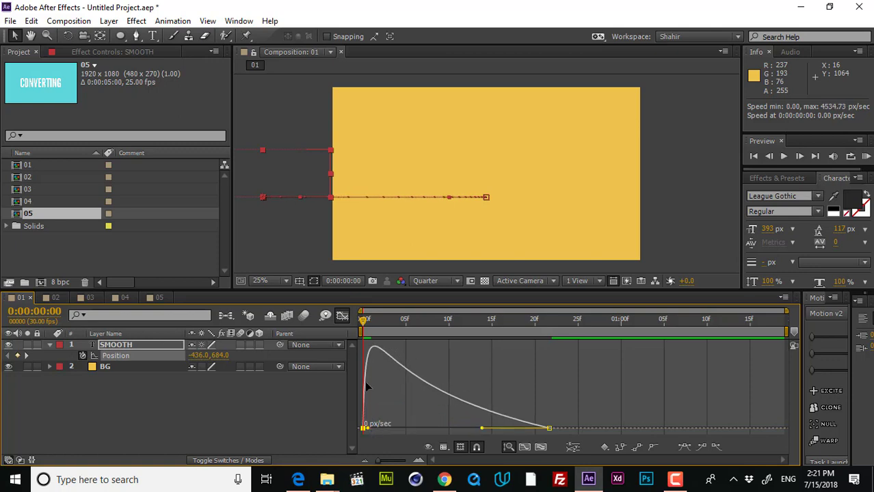
click(343, 317)
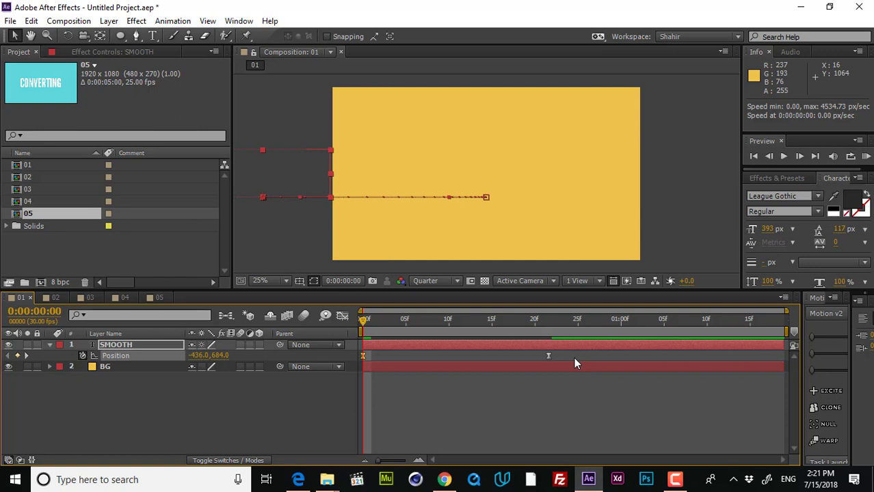
click(563, 409)
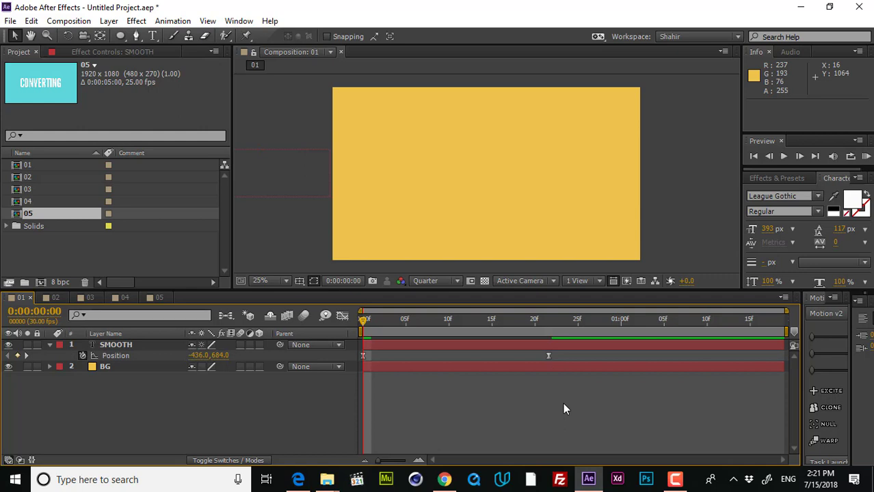
Step: Preview the SMOOTH slide-in from the first frame and scrub through the slow-down before the end keyframe
key(space)
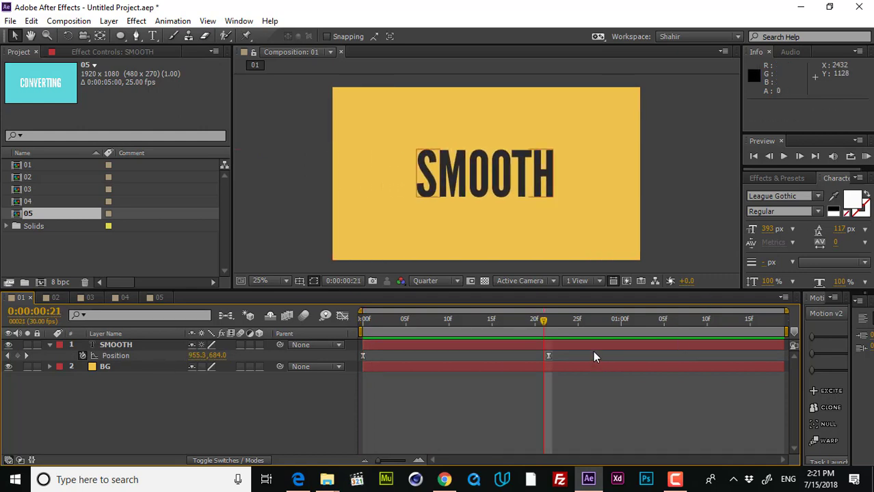
click(512, 330)
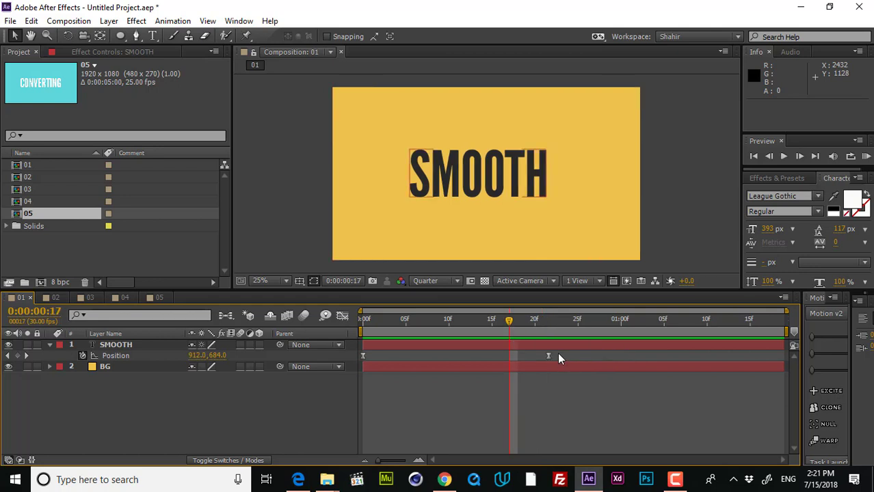
drag(458, 328, 335, 327)
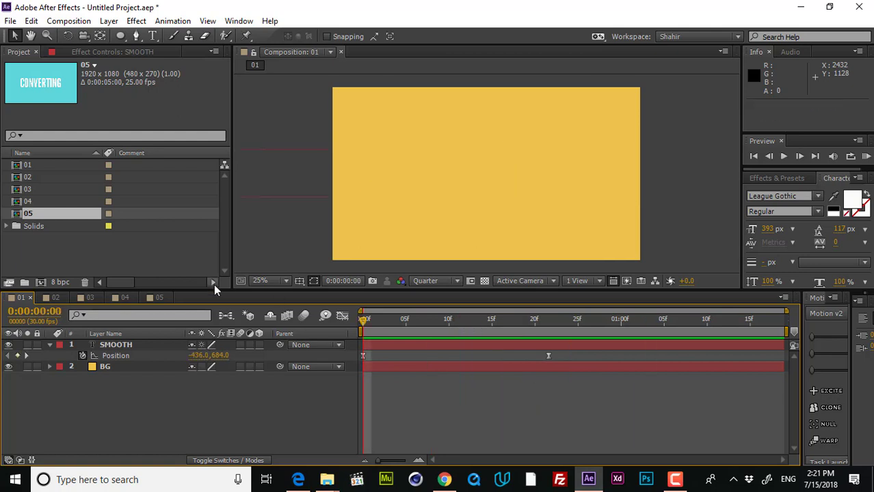
key(space)
key(shift+Page_Down)
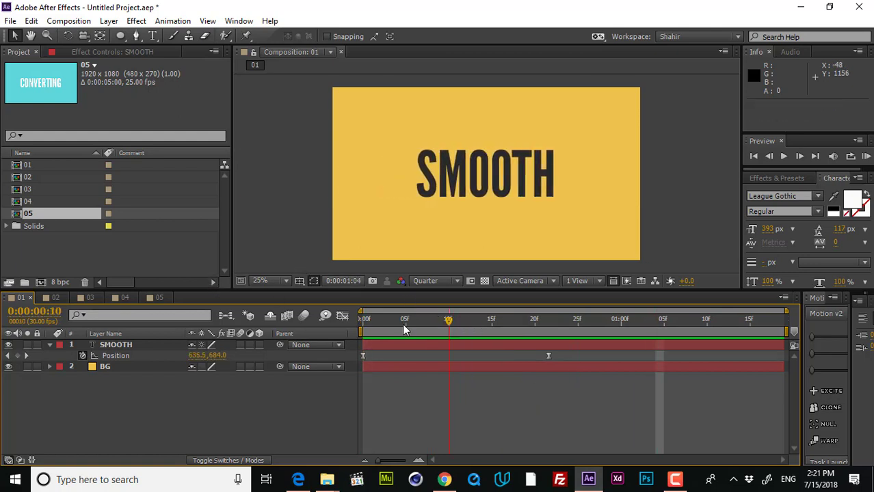
key(space)
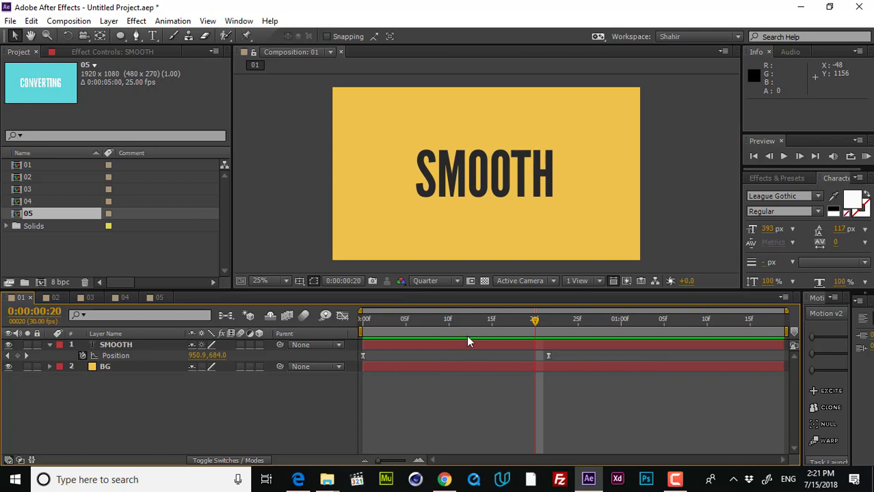
drag(468, 338, 508, 330)
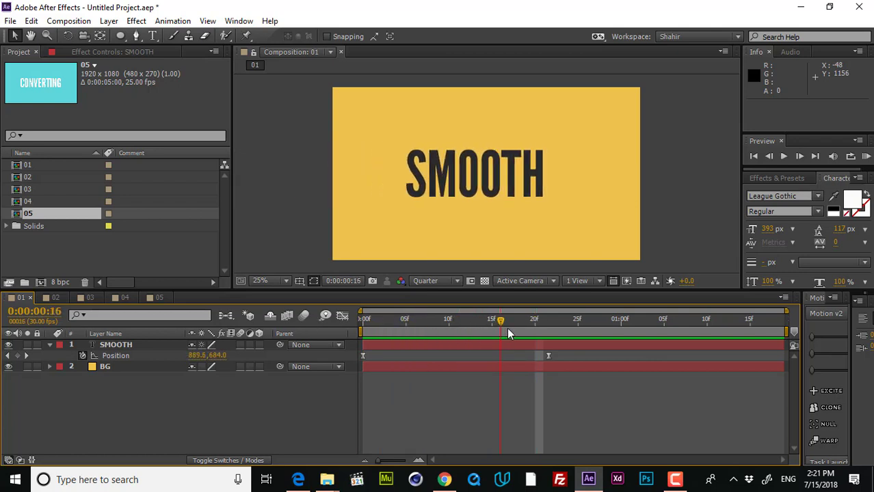
Step: Lengthen the start keyframe's handle in the SMOOTH Position speed graph until the speed peaks near frame 10, and preview the motion
drag(556, 358, 342, 316)
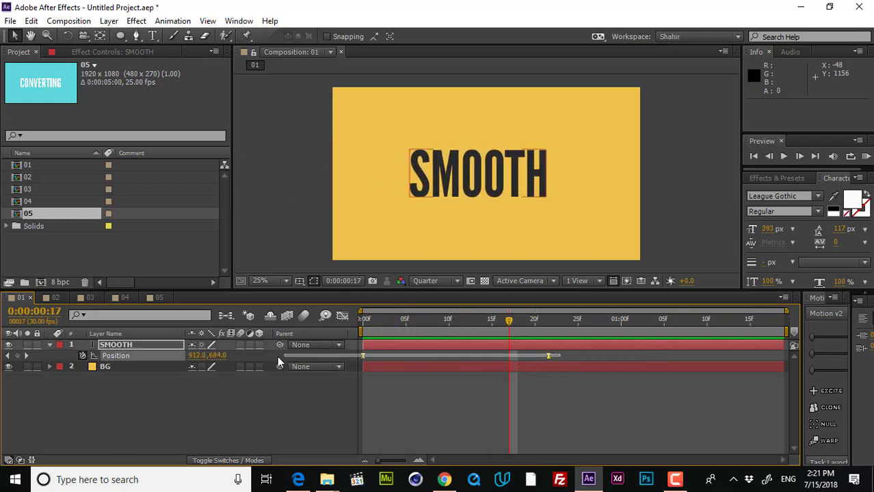
click(342, 316)
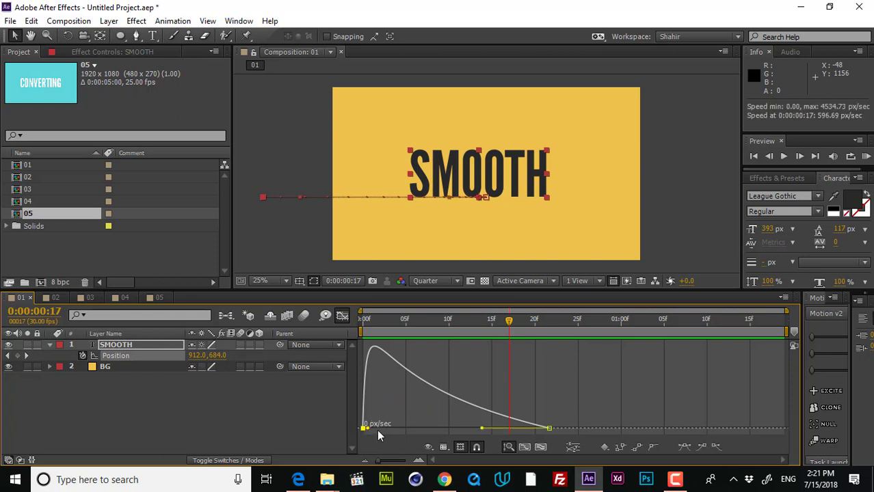
drag(368, 429, 473, 430)
click(655, 388)
key(KP_0)
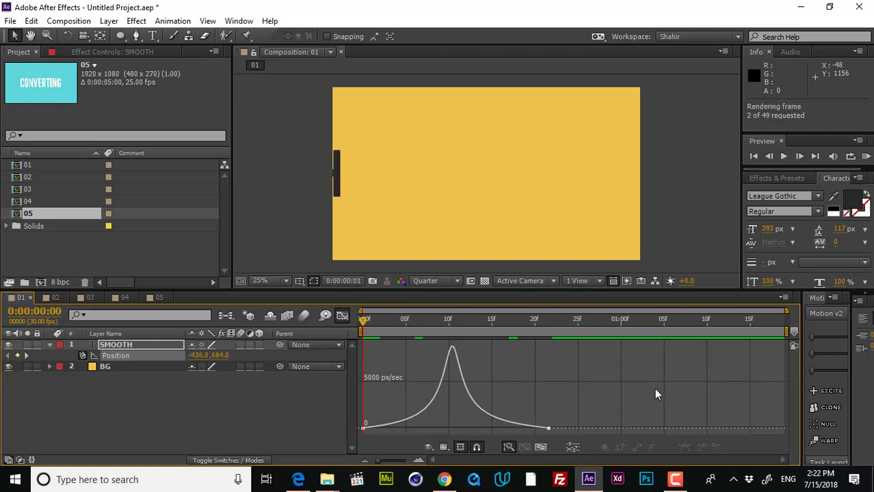
key(space)
drag(472, 321, 440, 328)
Step: Reshape the SMOOTH speed graph for a slow start, with the end handle almost zero and the start handle reaching about frame 6, previewing the motion
drag(361, 421, 540, 433)
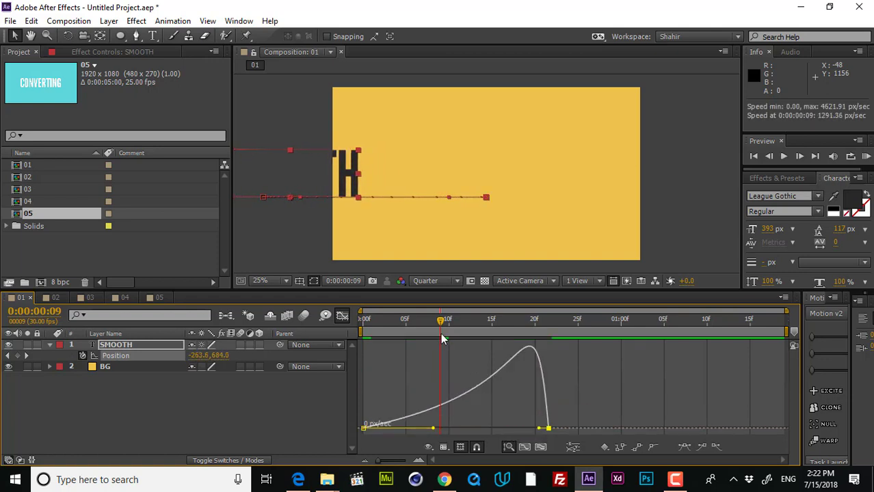
drag(431, 327, 316, 320)
key(space)
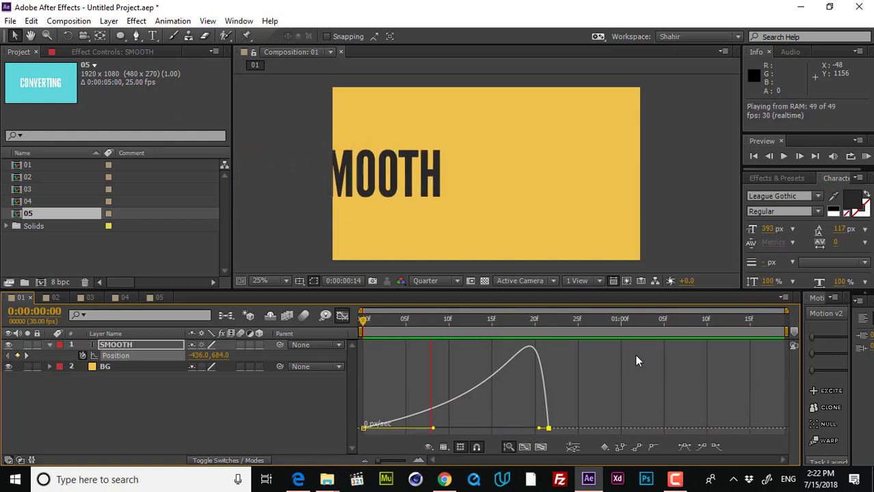
key(space)
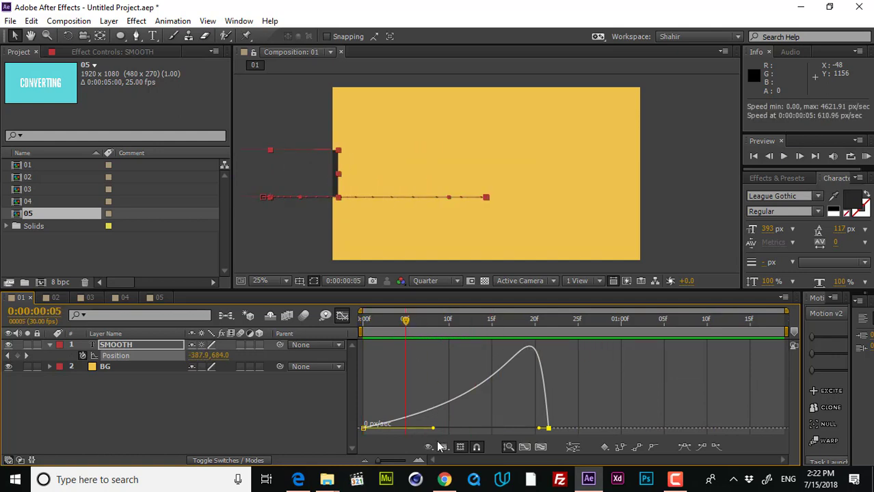
drag(430, 430, 418, 428)
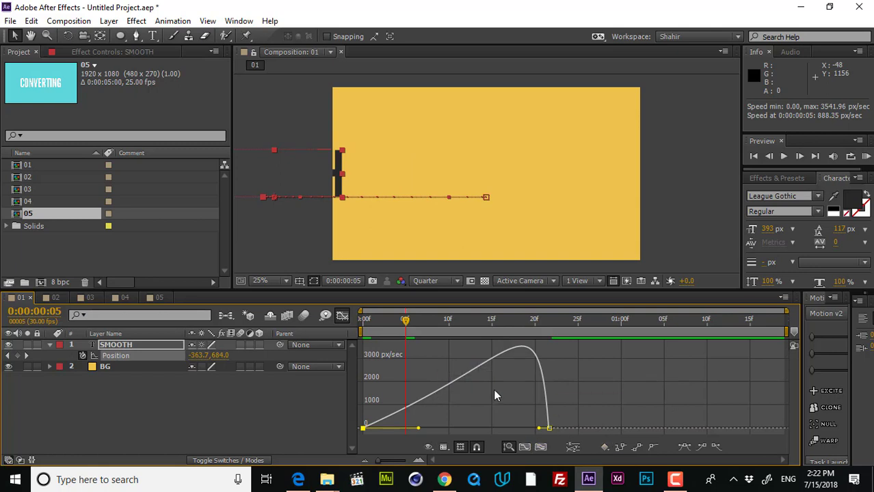
click(343, 316)
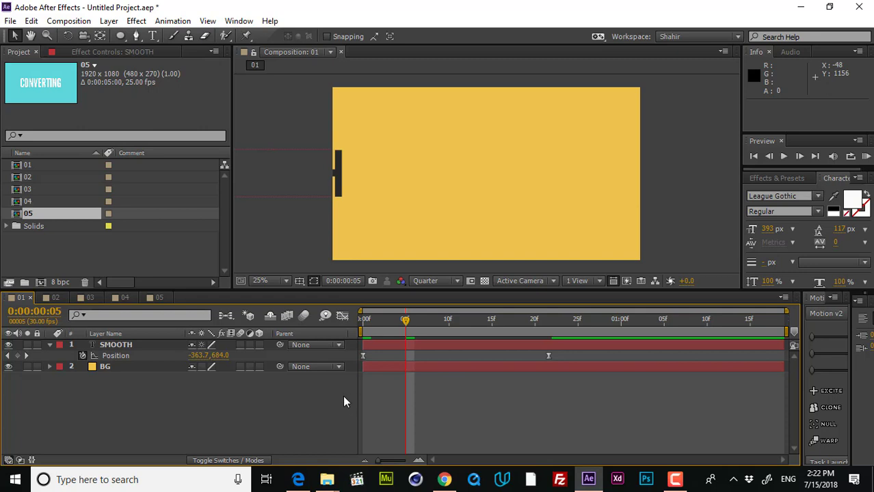
Step: Open composition 02 at its first frame and select the Sq layer's Position property
click(50, 295)
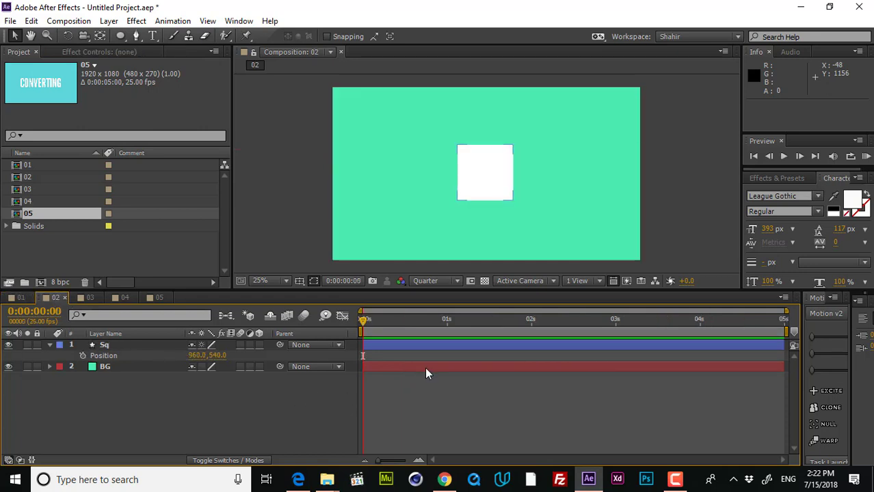
key(Home)
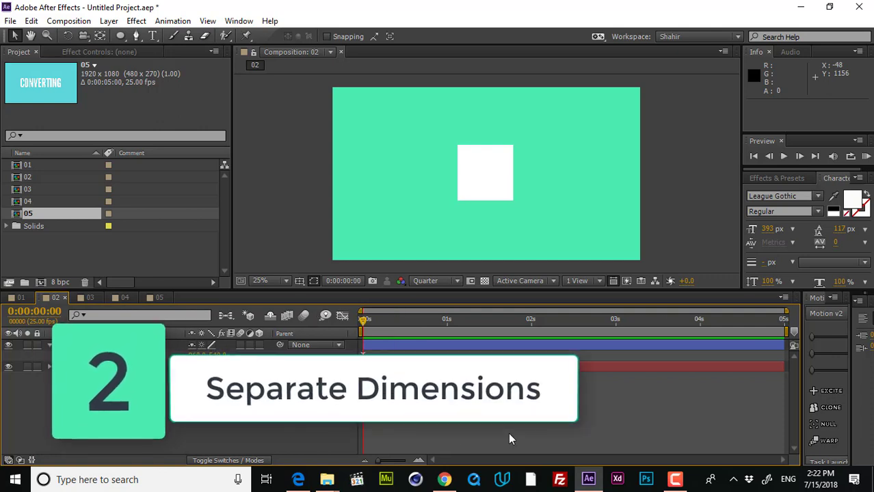
click(109, 346)
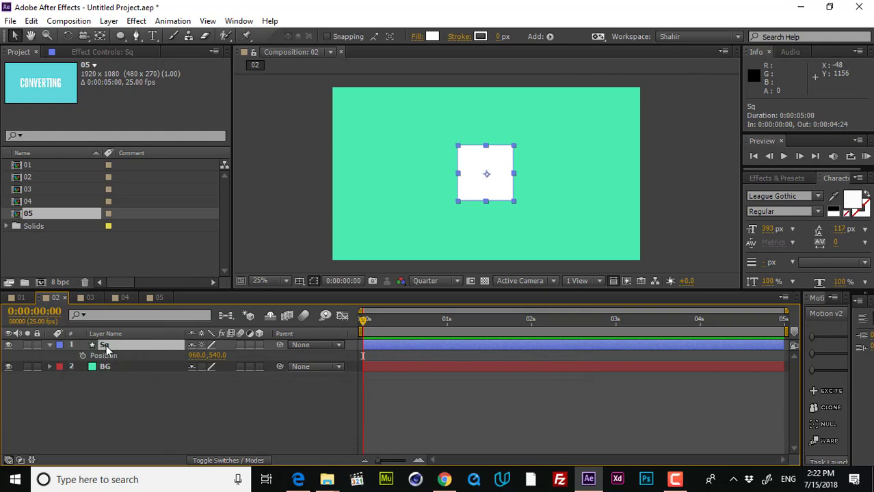
click(124, 359)
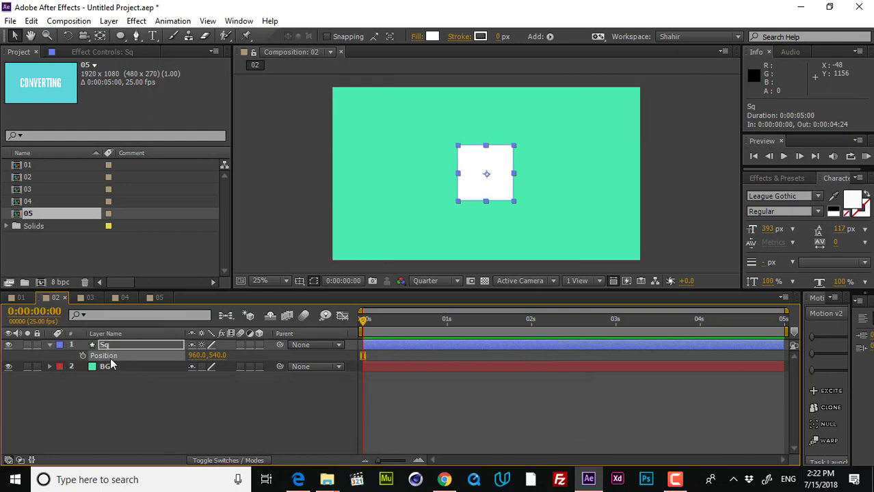
Step: Try shifting the Sq square by changing its Position values, and undo the changes
drag(197, 355, 251, 355)
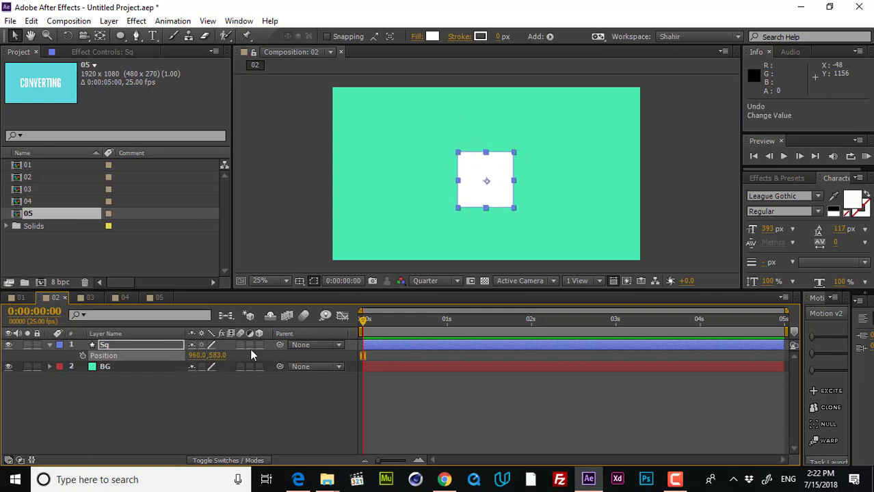
key(ctrl+z)
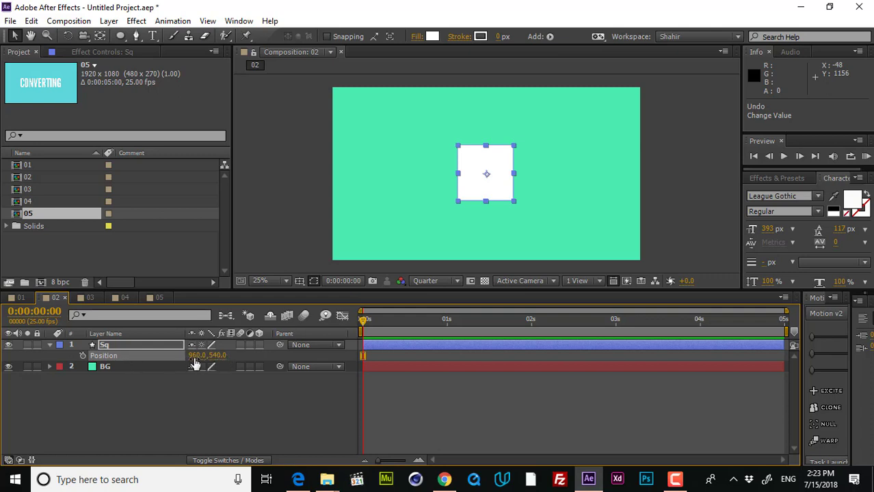
click(195, 387)
Step: Keyframe the Sq layer's Position at the first frame and at 1 second, moving the square straight down to Y 669 at the second keyframe
click(106, 348)
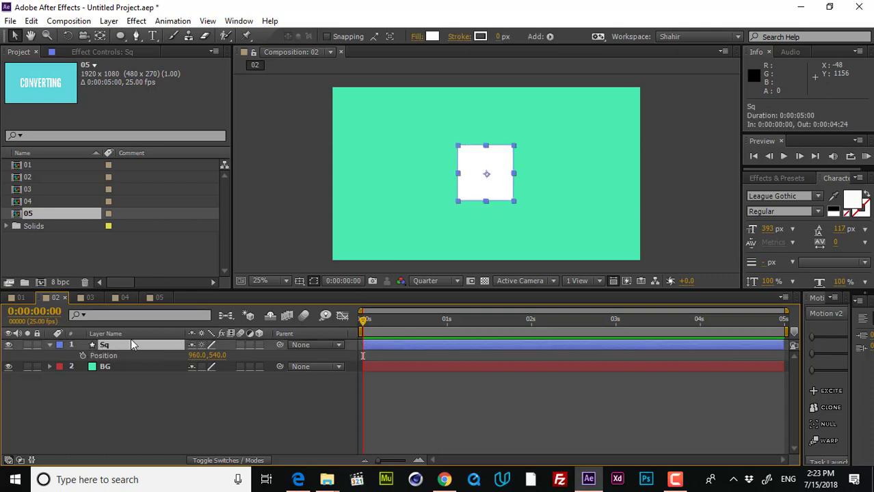
click(82, 356)
drag(400, 325, 448, 327)
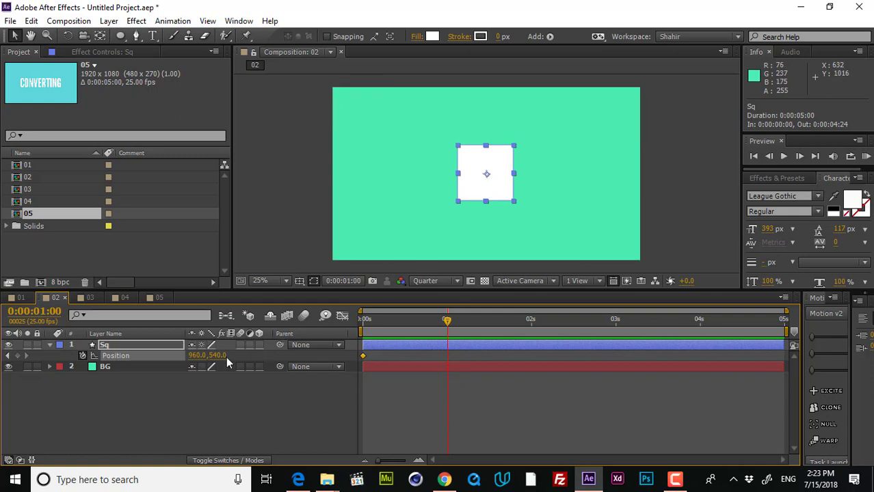
drag(496, 190, 497, 212)
drag(337, 336, 310, 337)
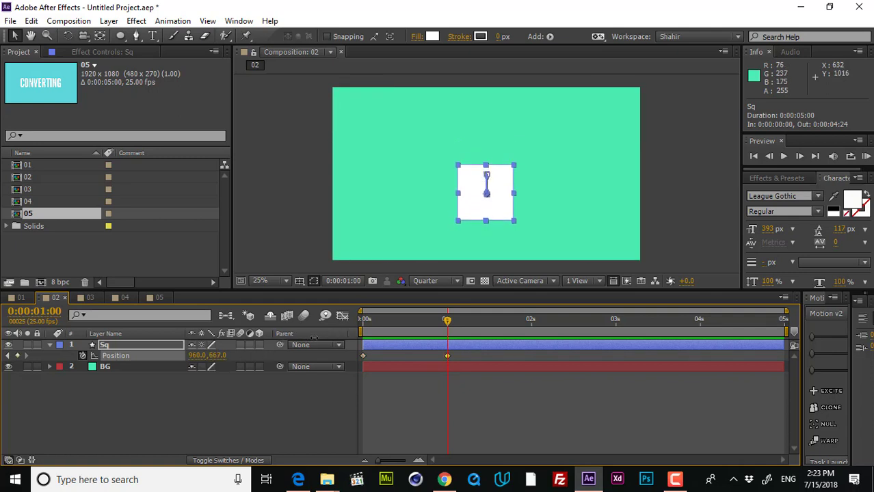
Step: Apply Easy Ease to both Position keyframes of the Sq layer
key(Home)
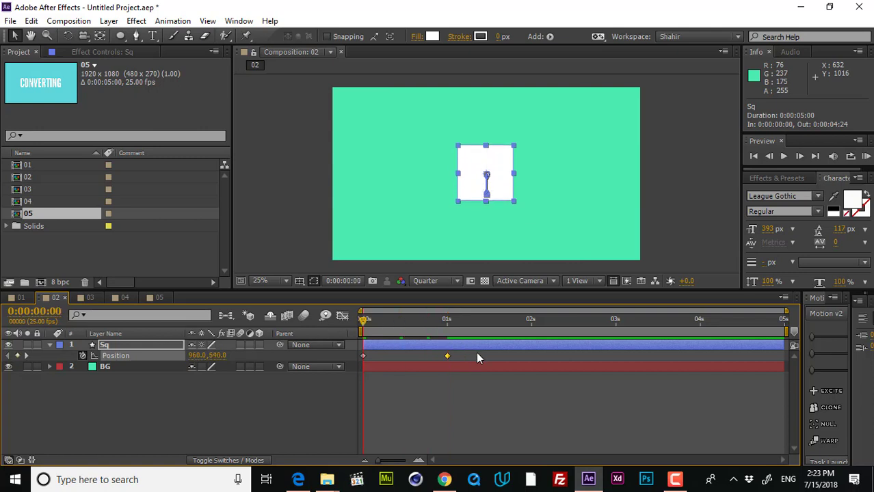
click(474, 360)
drag(472, 354, 419, 361)
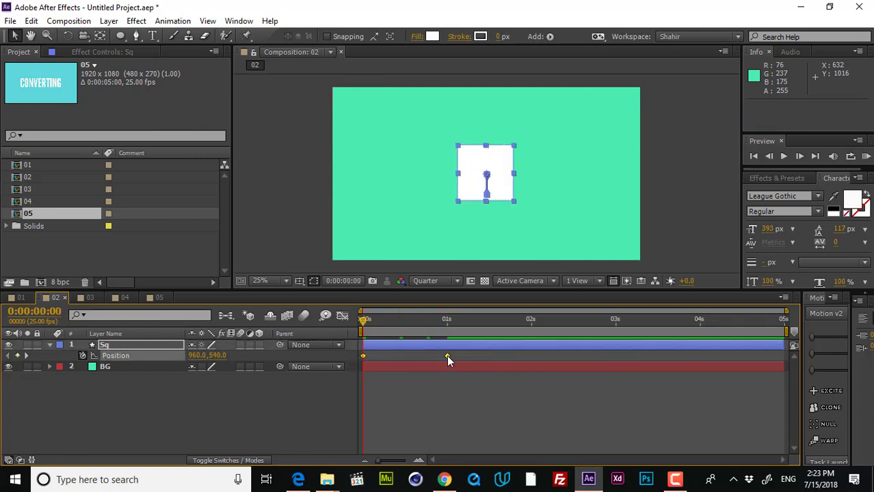
right_click(447, 355)
mouse_move(502, 347)
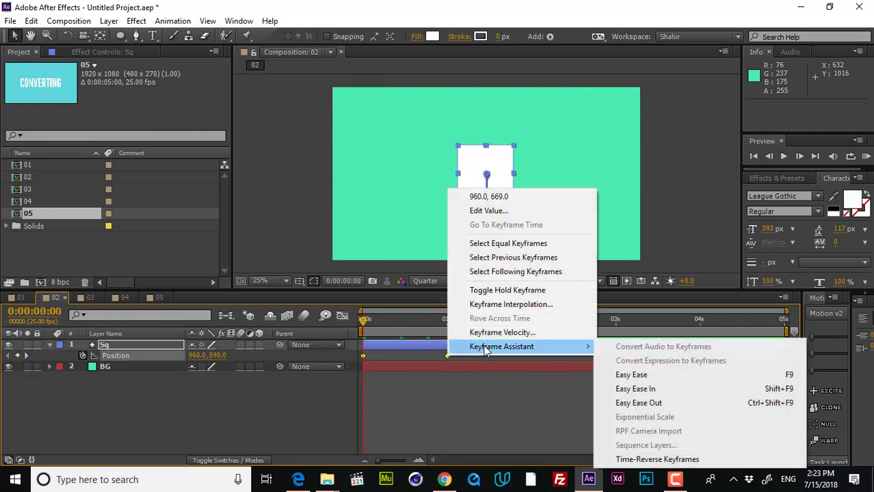
click(641, 375)
Step: Show the Sq Position keyframes in the graph editor and switch from the speed graph to the value graph to examine the X and Y curves
click(342, 316)
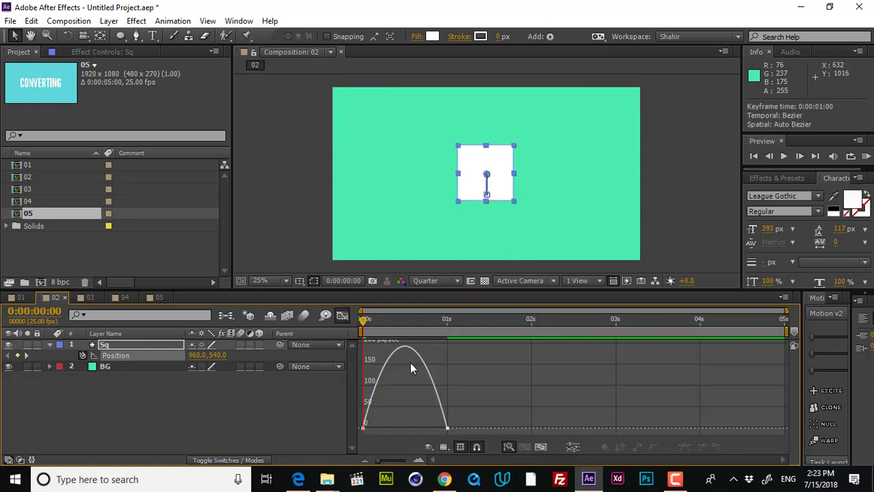
click(447, 429)
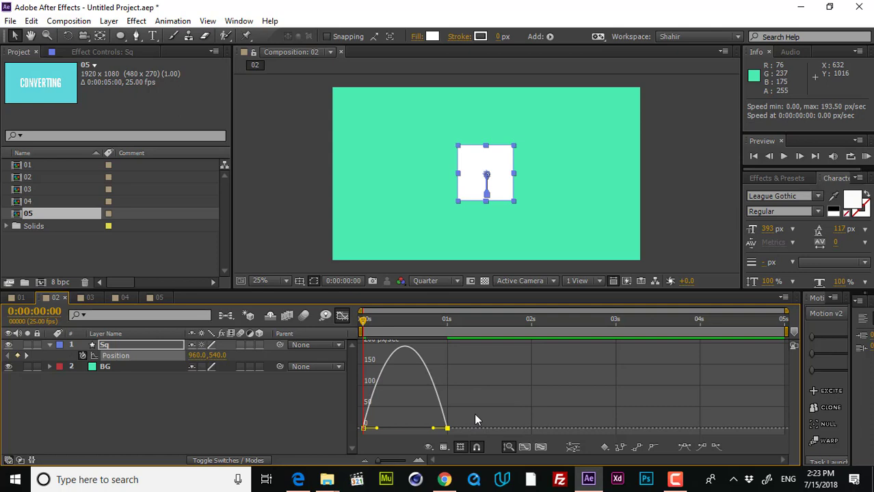
right_click(484, 370)
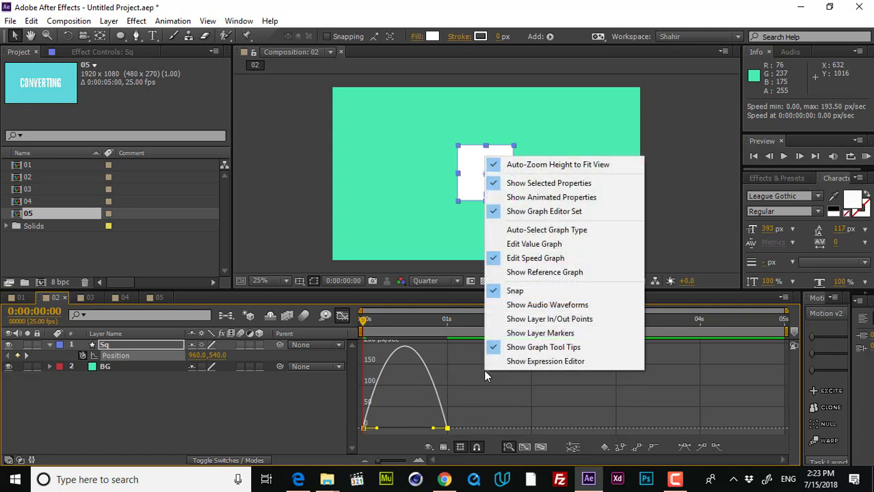
click(555, 242)
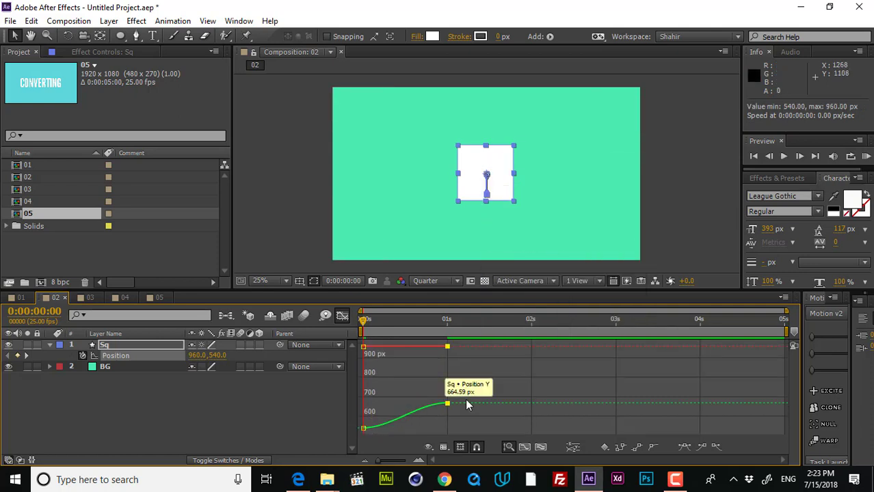
click(364, 429)
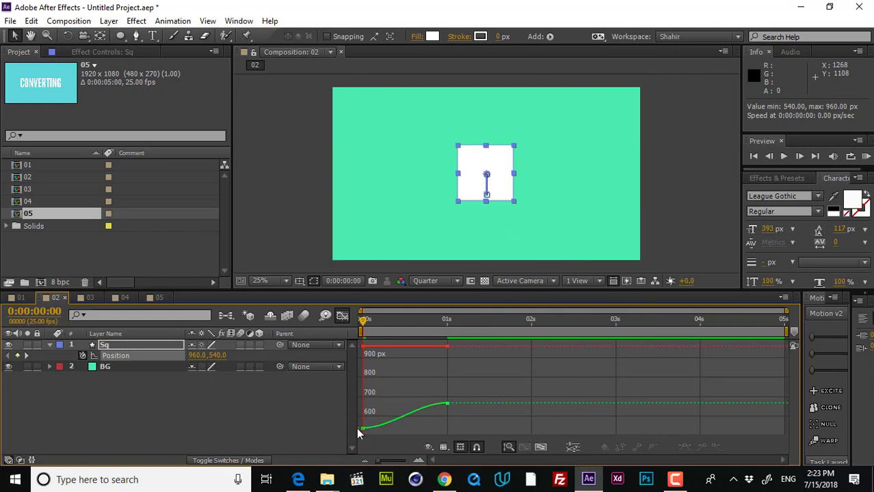
click(447, 404)
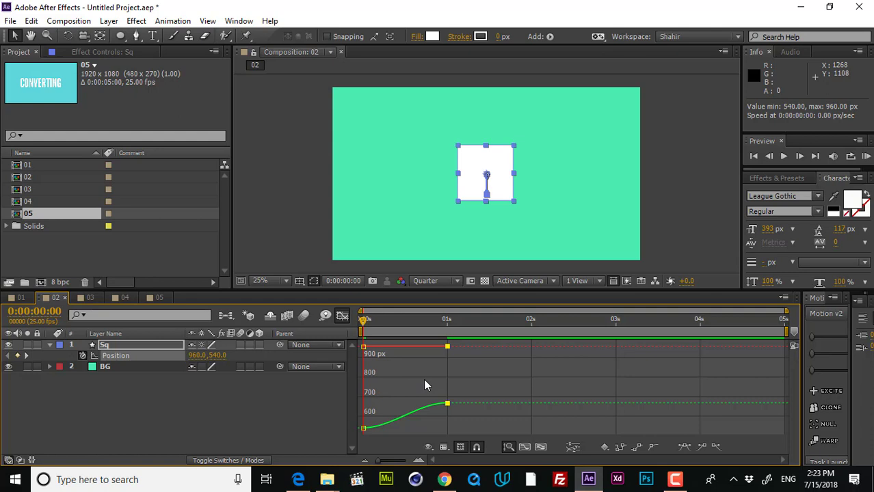
Step: Return to the keyframe view and separate the Sq layer's Position into X and Y dimensions
click(346, 315)
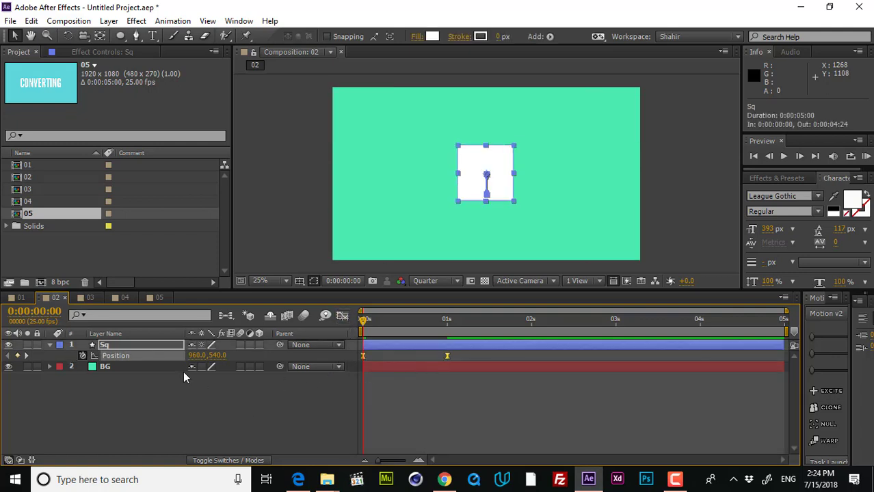
right_click(131, 356)
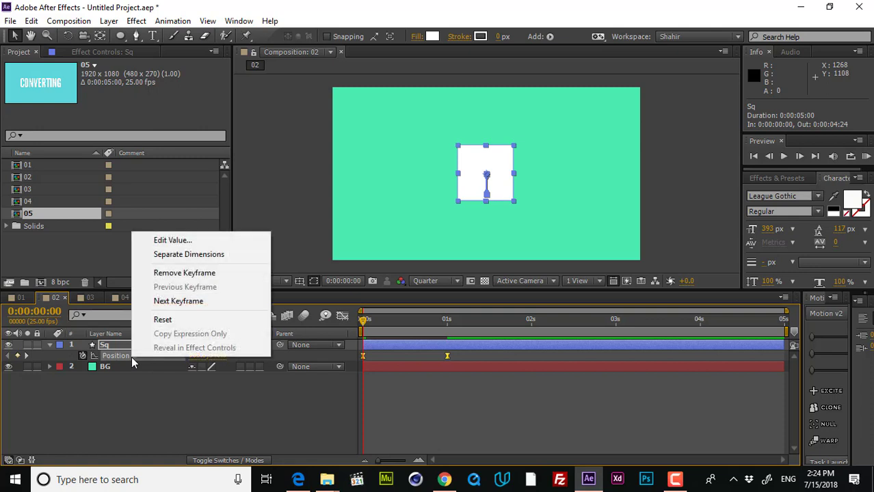
click(187, 257)
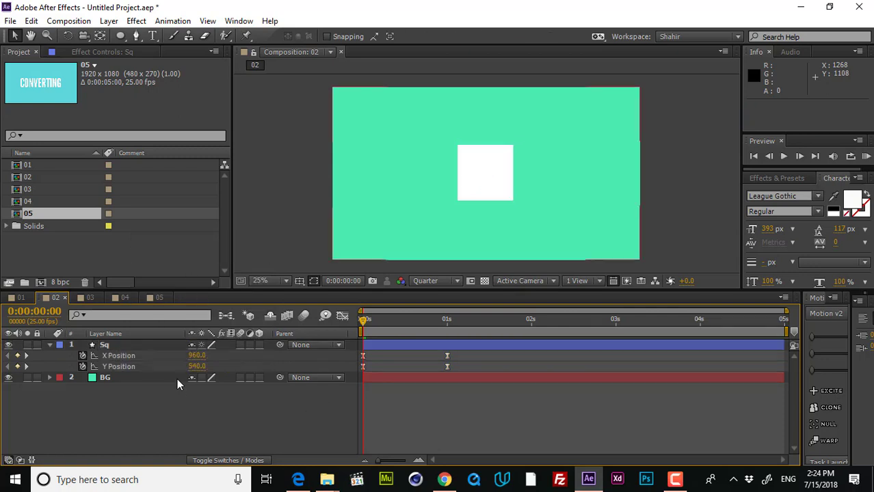
Step: Remove all existing keyframes from the Sq layer's X Position and Y Position
click(144, 358)
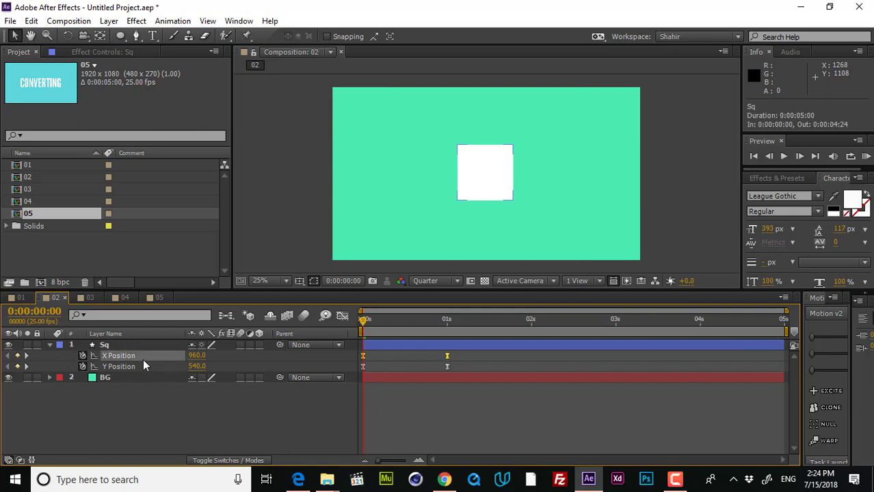
click(456, 369)
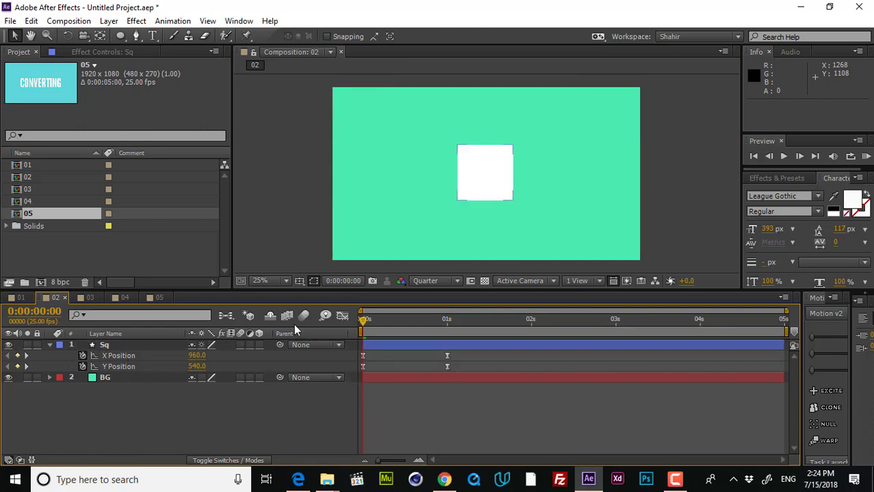
click(136, 367)
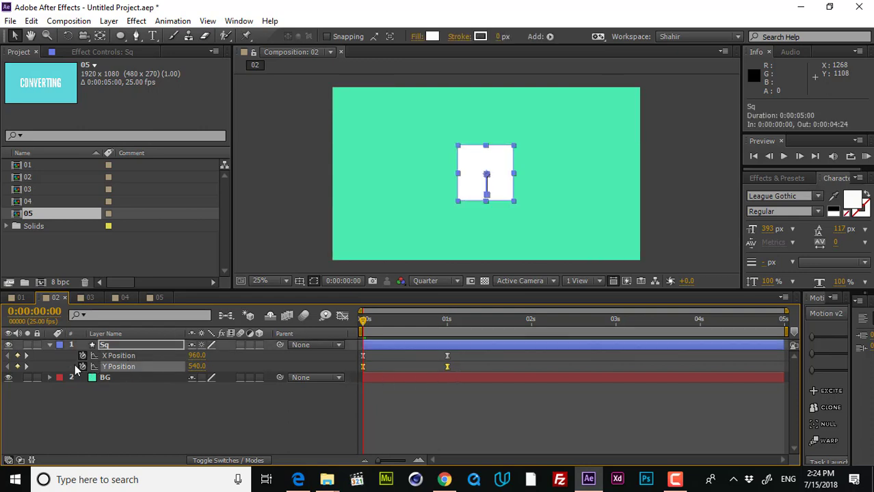
click(82, 367)
drag(392, 319, 363, 321)
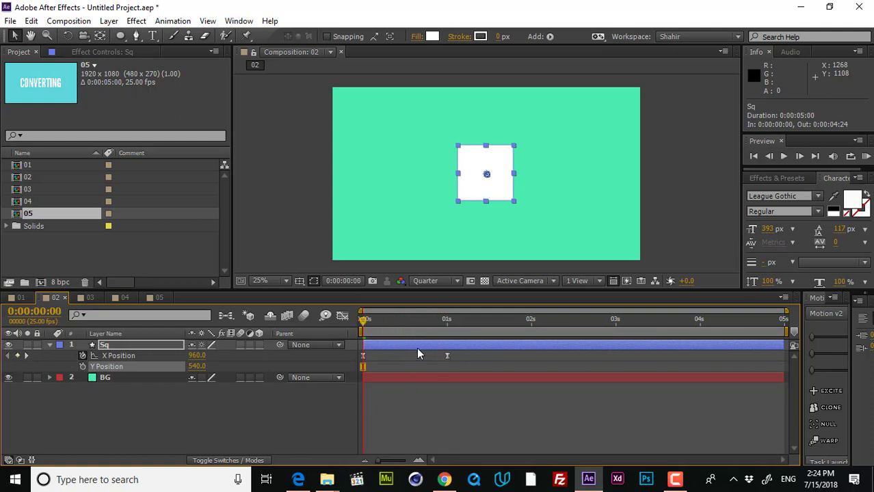
click(318, 355)
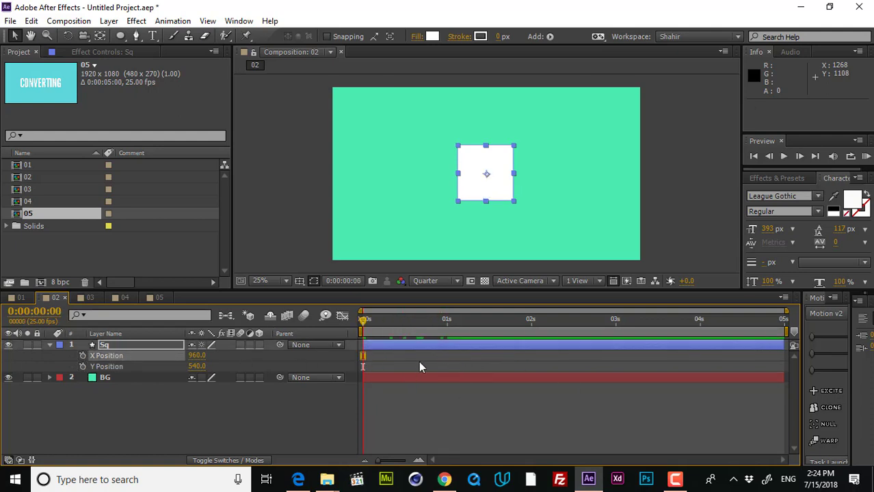
click(82, 355)
Step: Keyframe the Sq layer's X Position at the first frame and again at frame 24 with a value of 1378
click(83, 356)
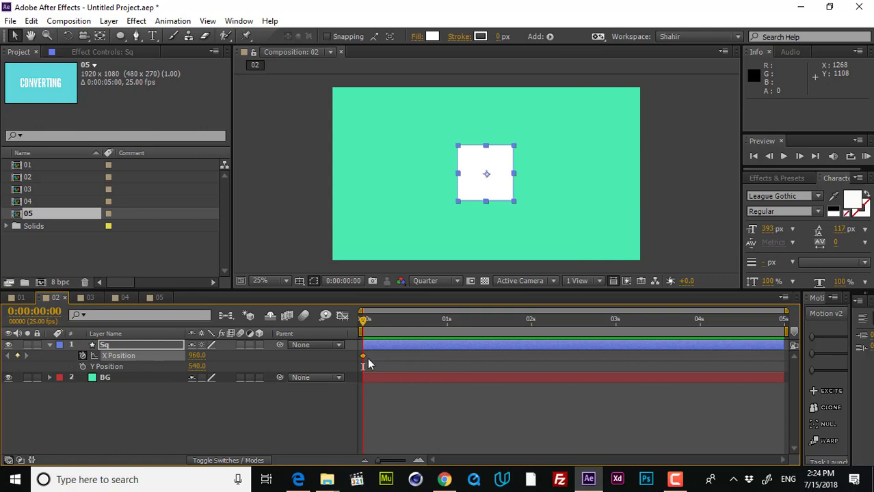
drag(364, 320, 443, 327)
drag(197, 356, 398, 343)
key(Home)
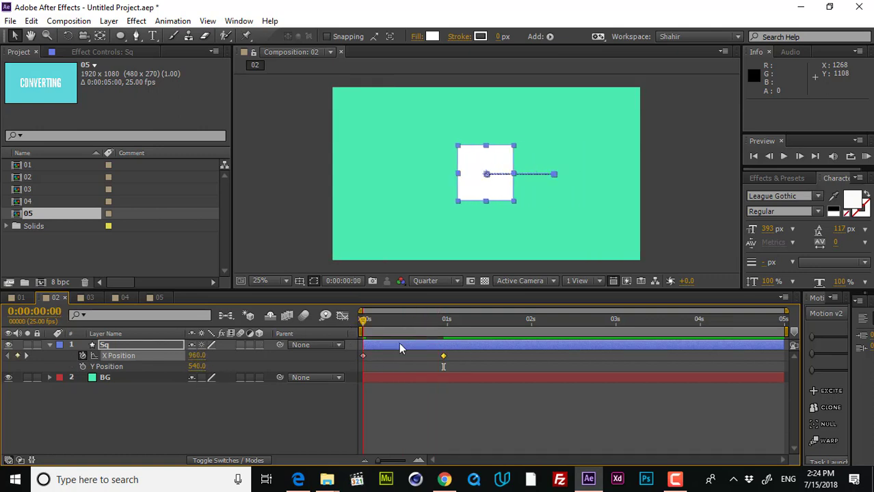
Step: Apply Easy Ease to both X Position keyframes of the Sq layer
drag(477, 361, 351, 362)
right_click(444, 356)
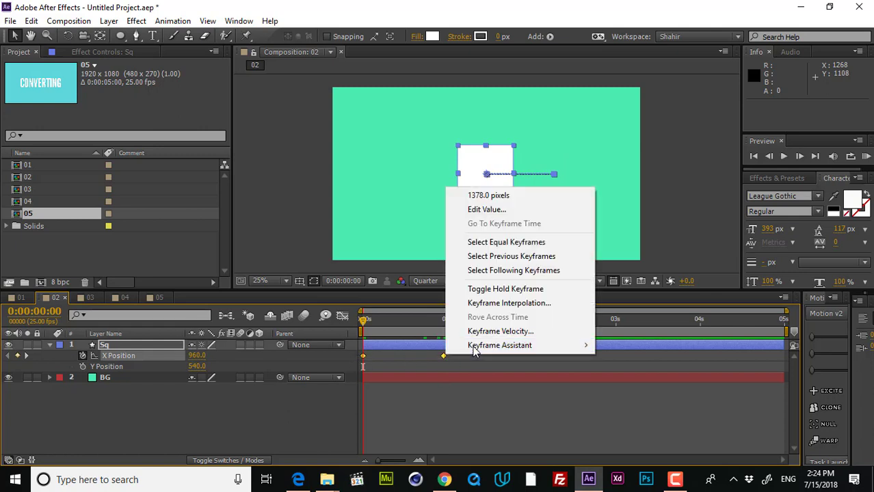
mouse_move(475, 347)
click(636, 374)
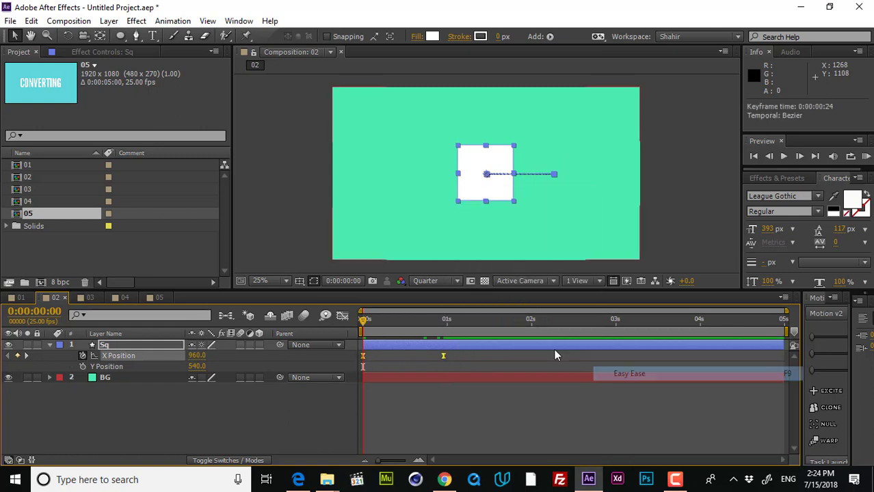
Step: End the work area at 0:00:01:05 and trim composition 02 to it
click(463, 323)
key(n)
right_click(444, 331)
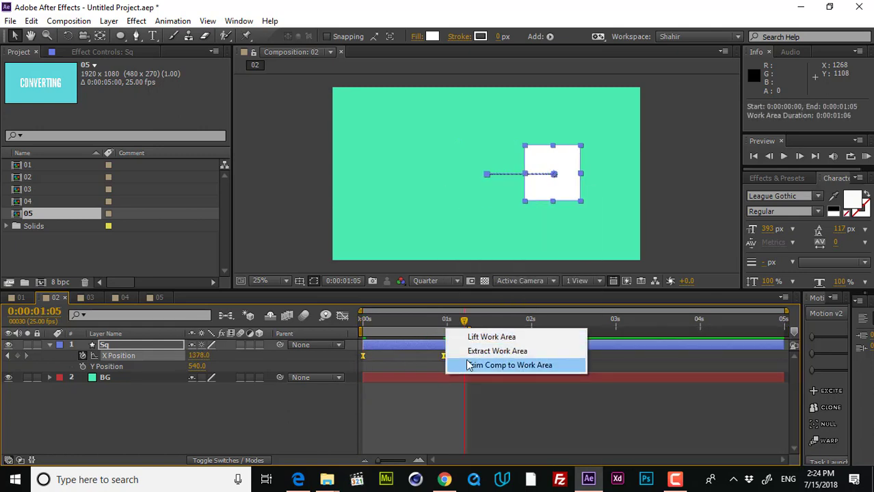
click(469, 365)
Step: Show the Sq layer's X Position in the graph editor as a value graph
click(389, 321)
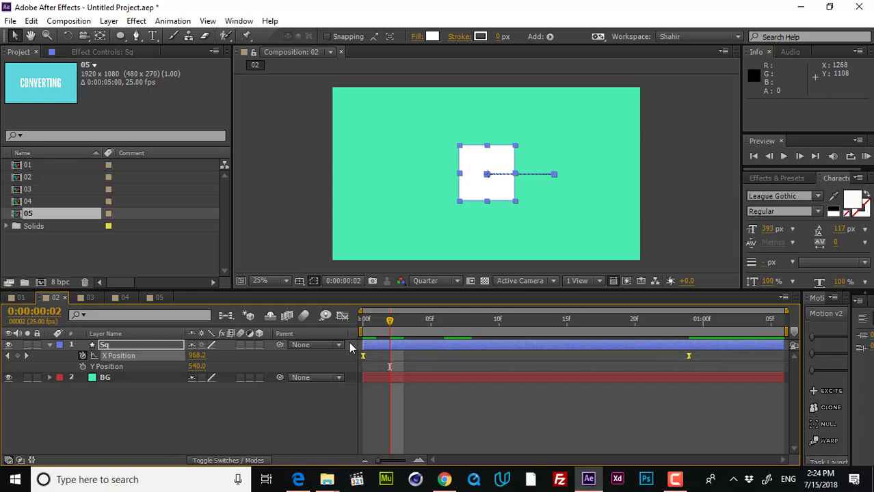
click(342, 316)
right_click(604, 385)
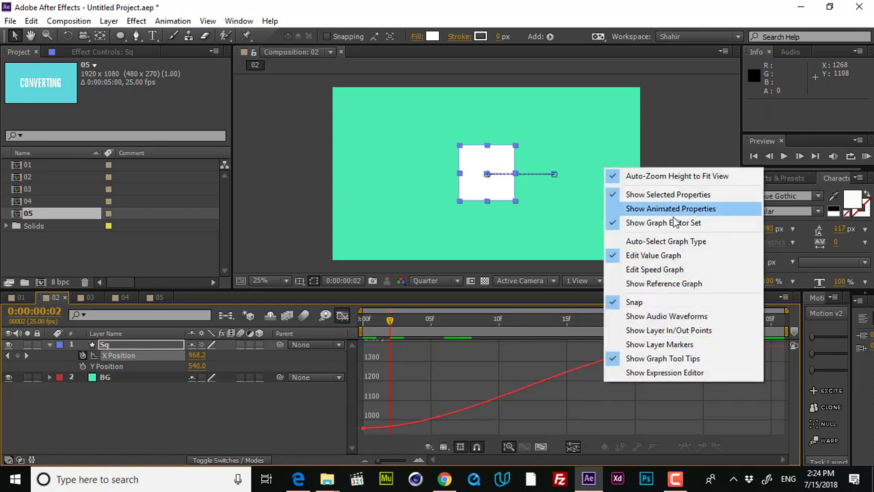
click(654, 260)
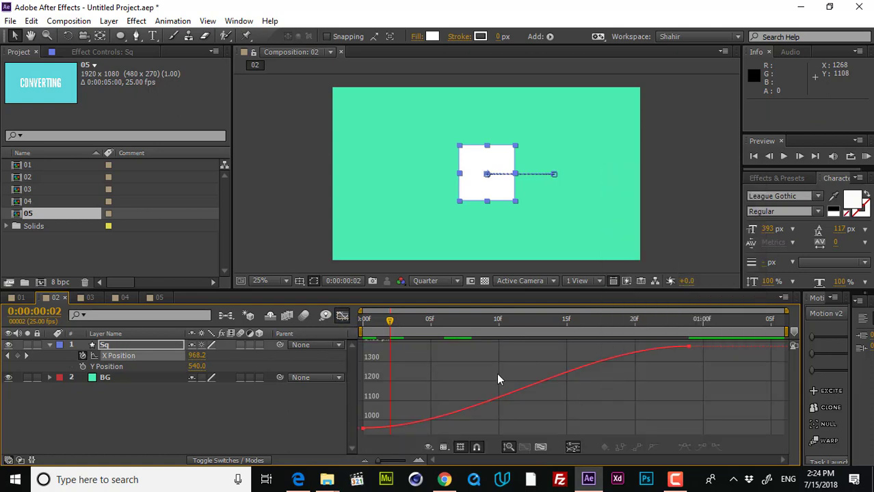
right_click(540, 397)
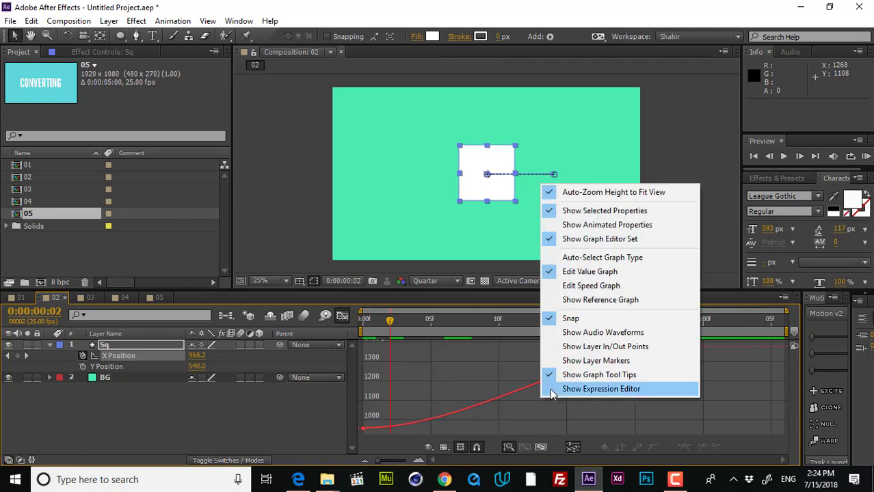
click(609, 271)
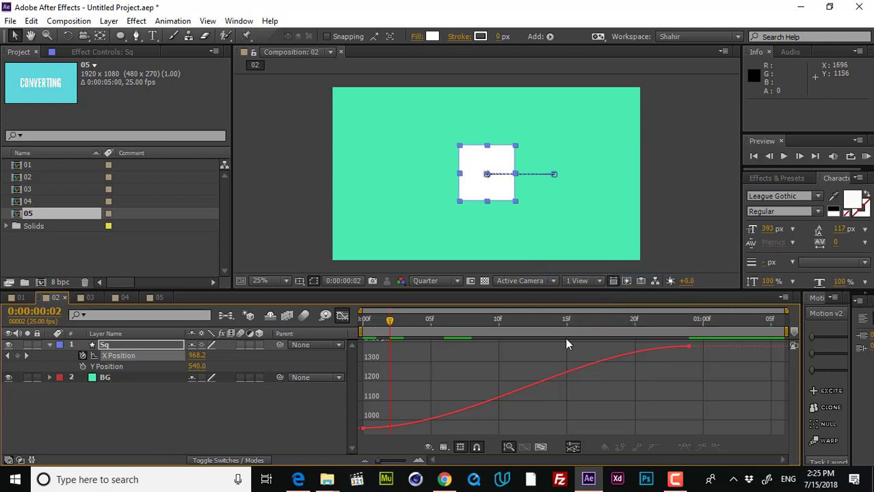
Step: Raise the first X Position keyframe's curve handle so the value graph climbs steeply at the start, and preview the motion
click(363, 428)
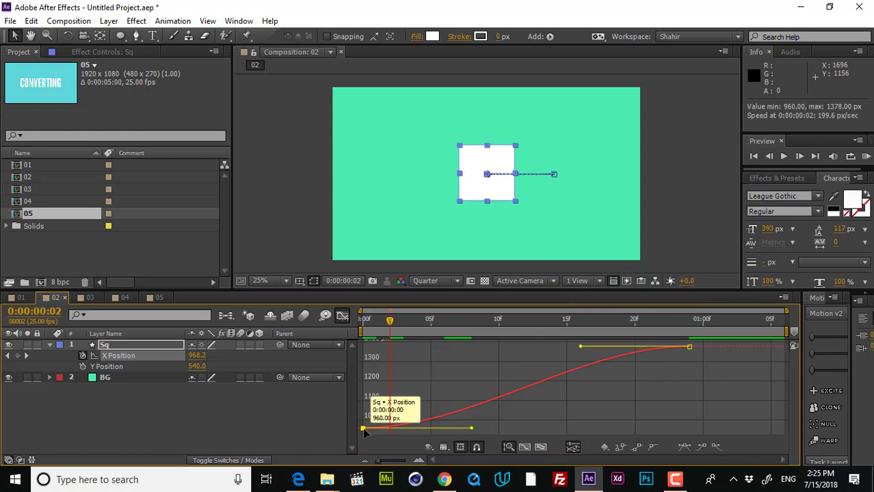
right_click(593, 391)
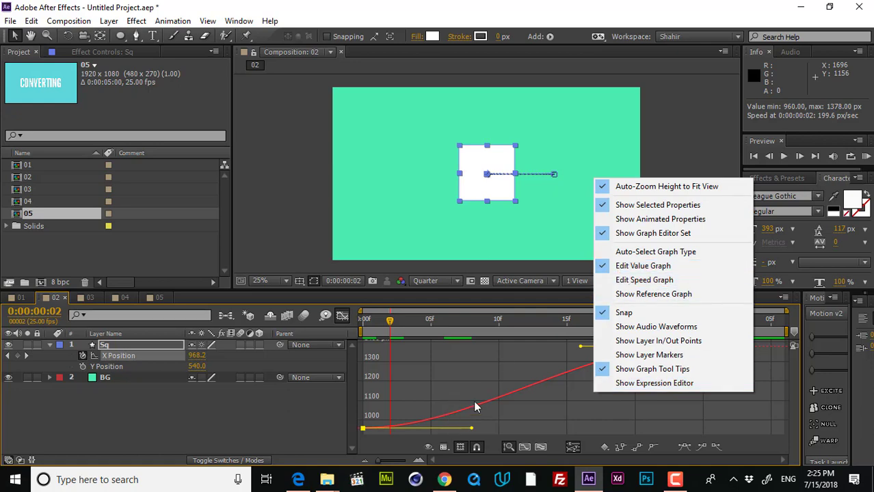
click(470, 432)
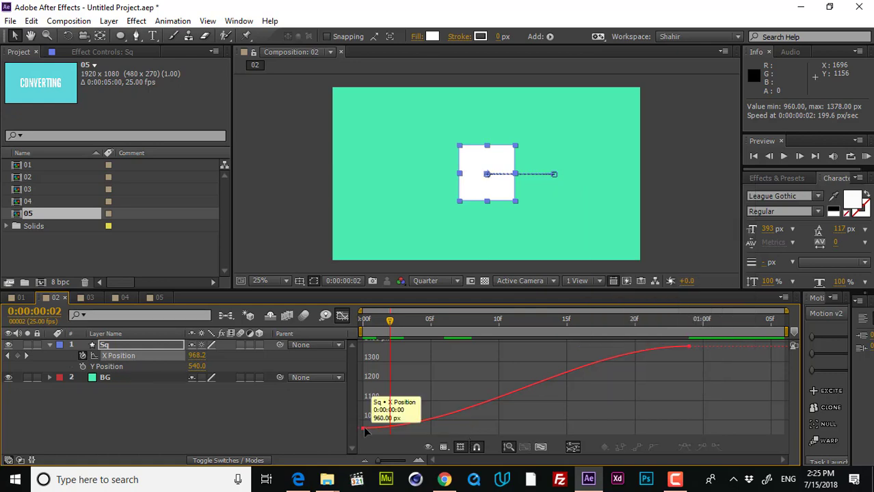
drag(471, 427, 392, 370)
drag(450, 388, 409, 347)
key(Page_Up)
key(space)
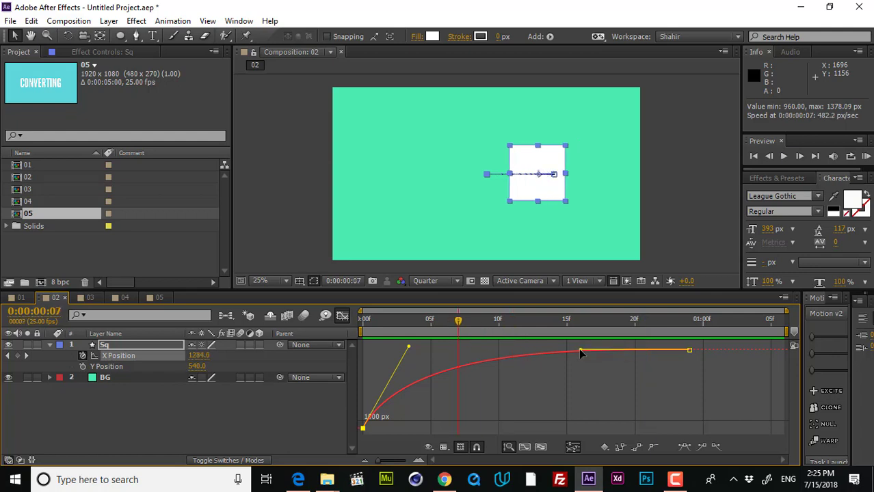
Step: Lengthen the last X Position keyframe's handle, make the first keyframe's handle almost vertical, and preview the motion
drag(575, 351, 488, 347)
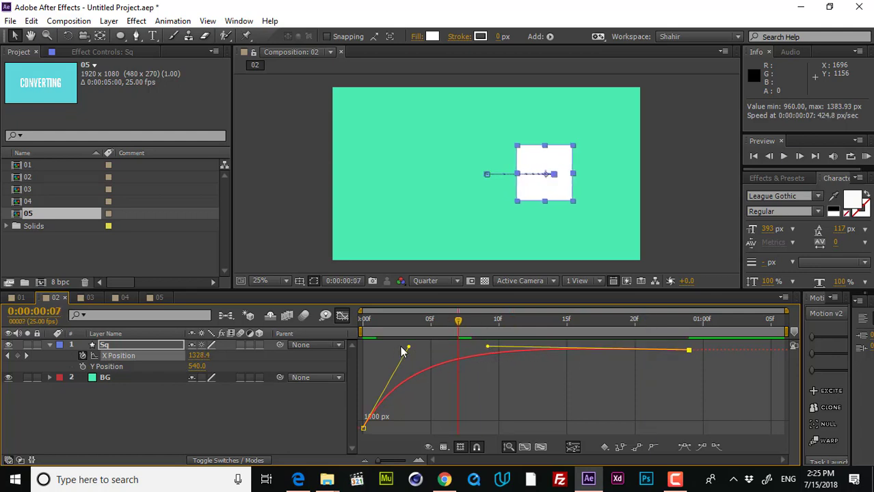
drag(408, 348, 354, 365)
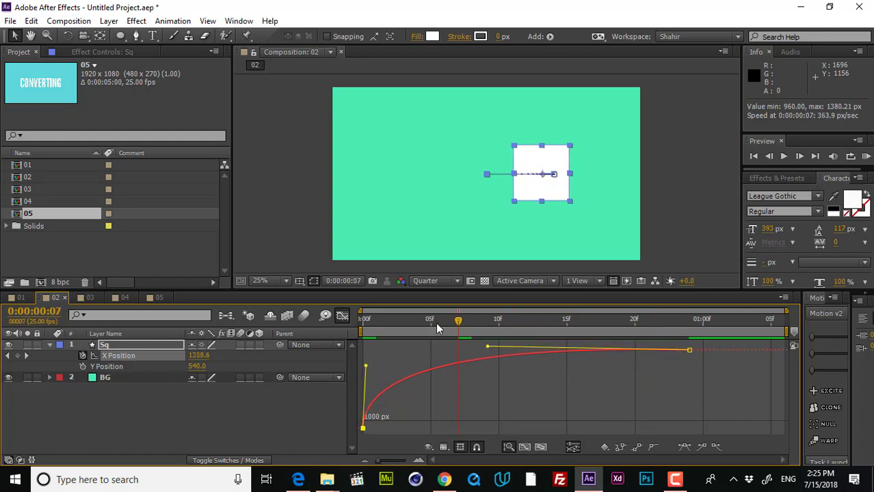
key(space)
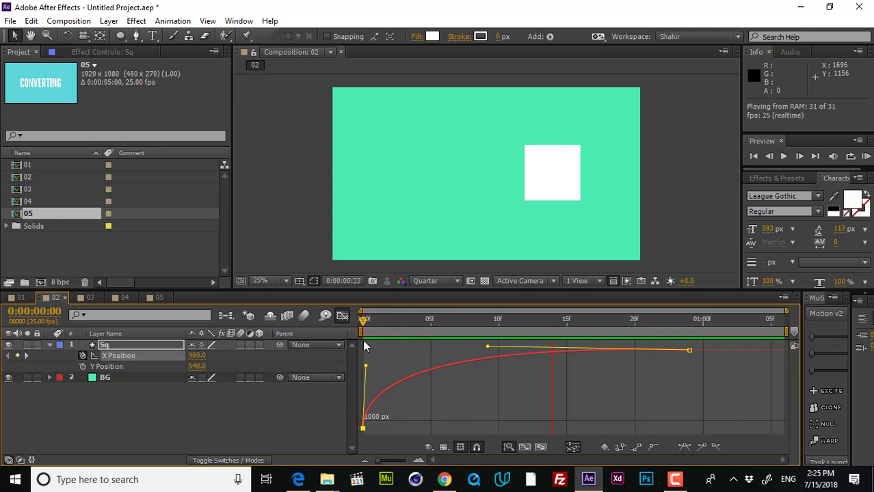
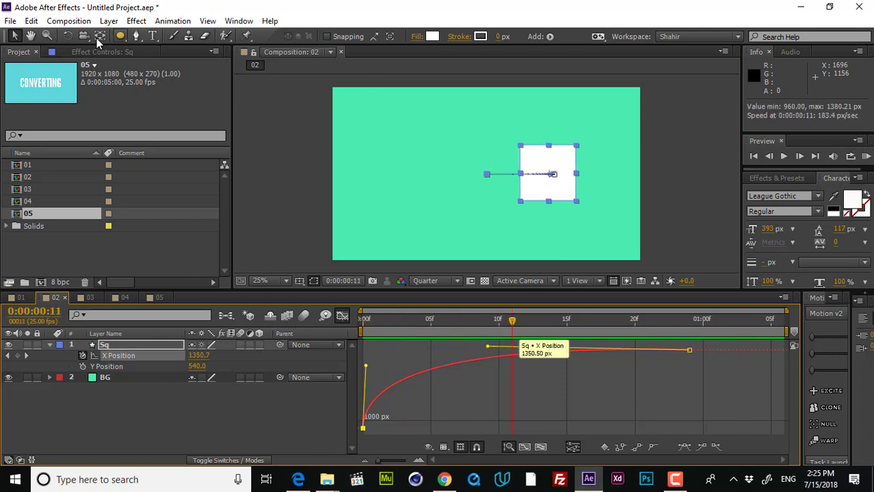
Step: Set composition 02's frame rate to 30 frames per second and preview the square's motion
click(68, 20)
click(87, 50)
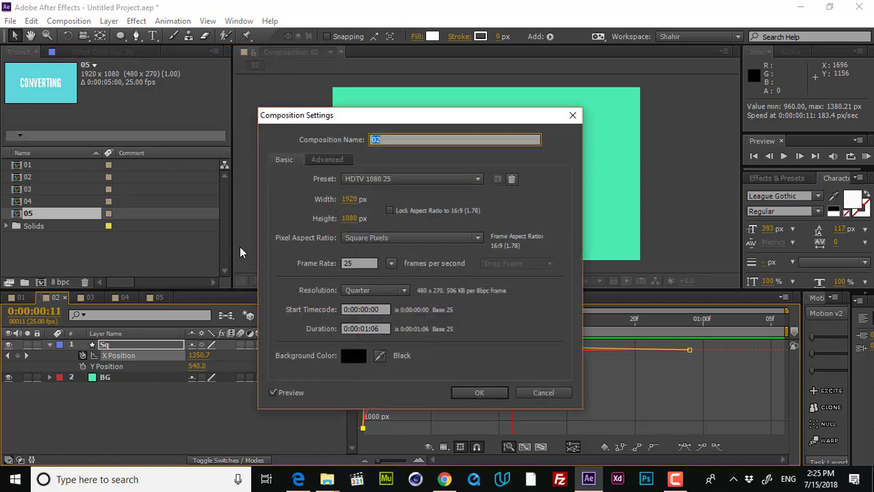
click(351, 264)
text(3)
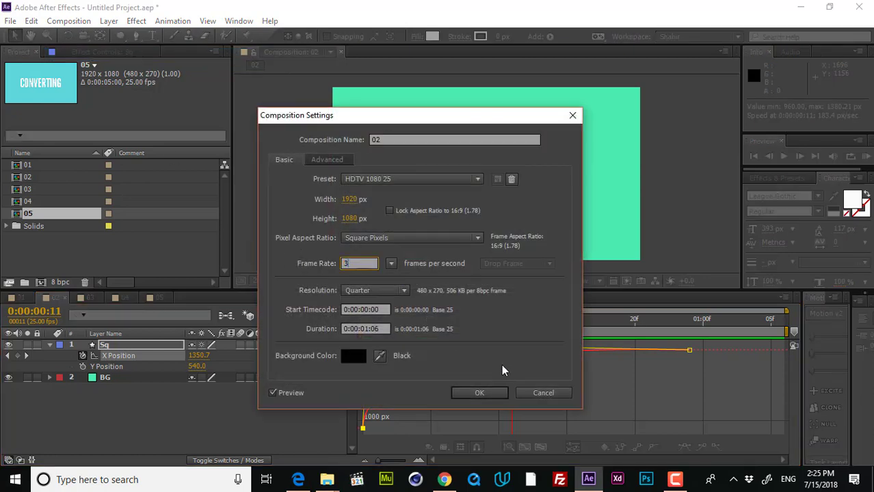
text(0)
click(486, 393)
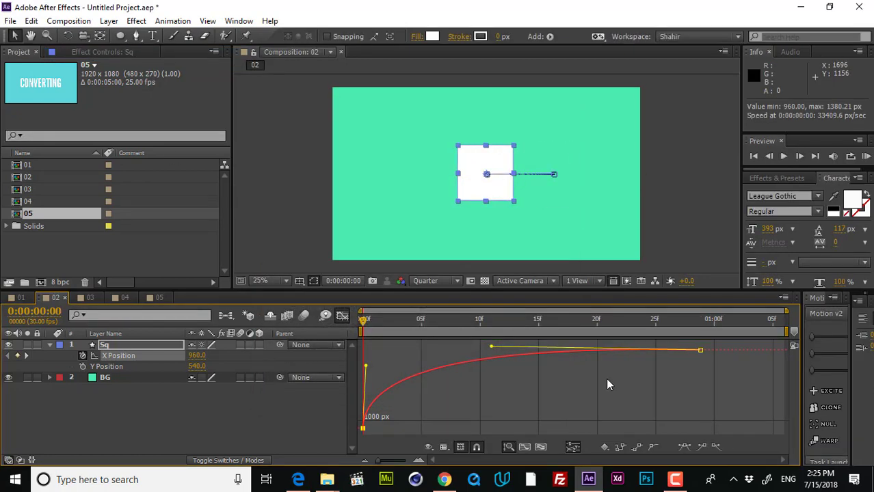
click(606, 378)
key(space)
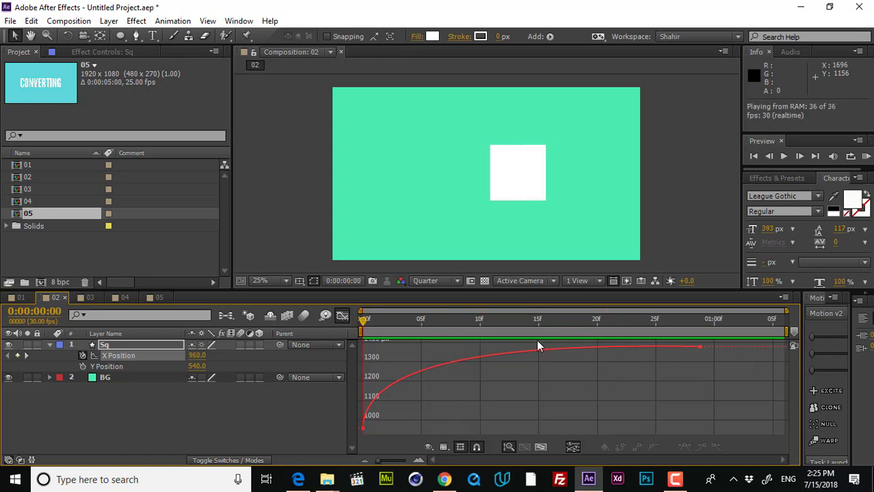
Step: Refine the last X Position keyframe's handle so the curve does not exceed 1378, and return to the keyframe view
click(503, 320)
click(627, 350)
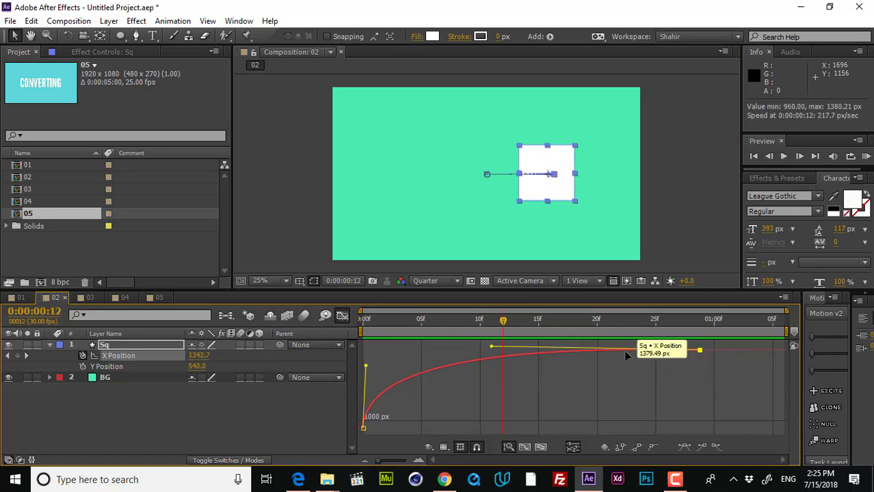
drag(494, 351, 478, 355)
drag(503, 321, 303, 323)
click(305, 316)
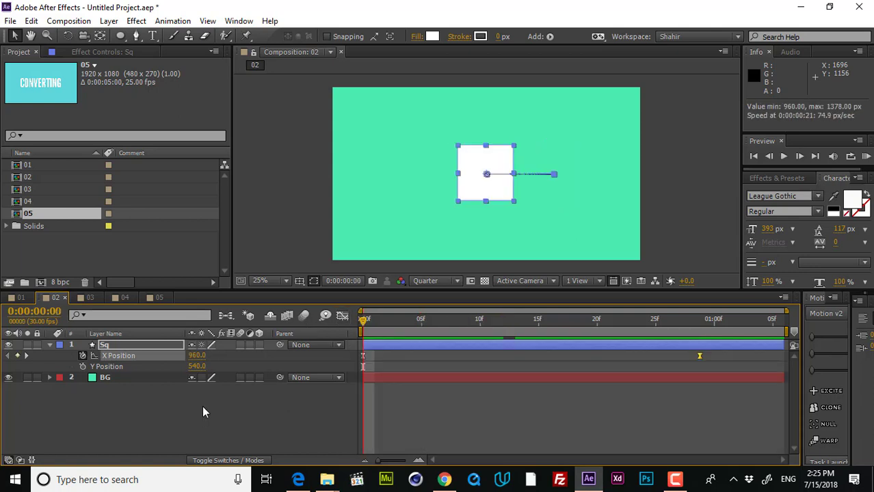
click(202, 406)
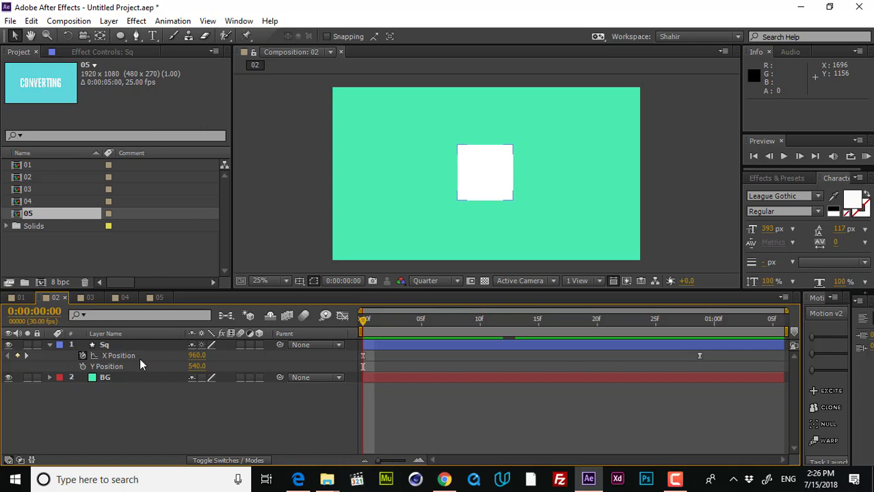
Step: Open composition 03 and move the current time to frame 12
click(90, 298)
drag(376, 323, 402, 330)
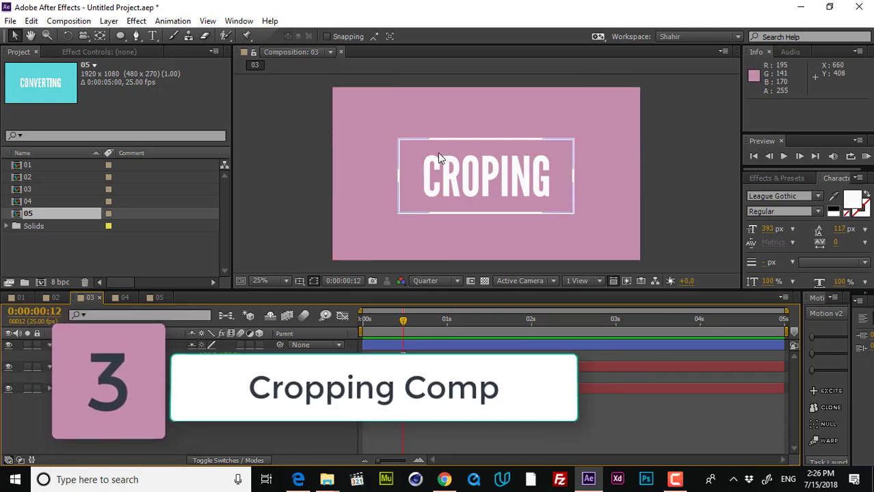
click(389, 126)
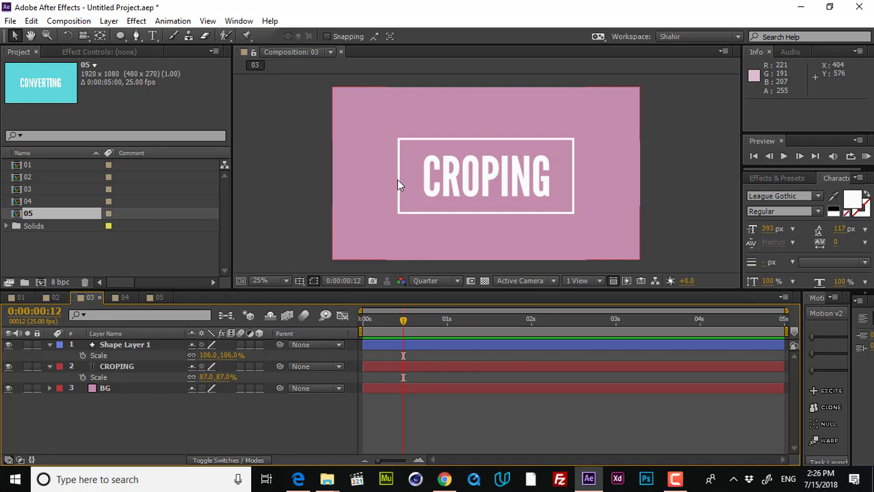
Step: Try reducing the width of composition 03 in its composition settings
click(68, 21)
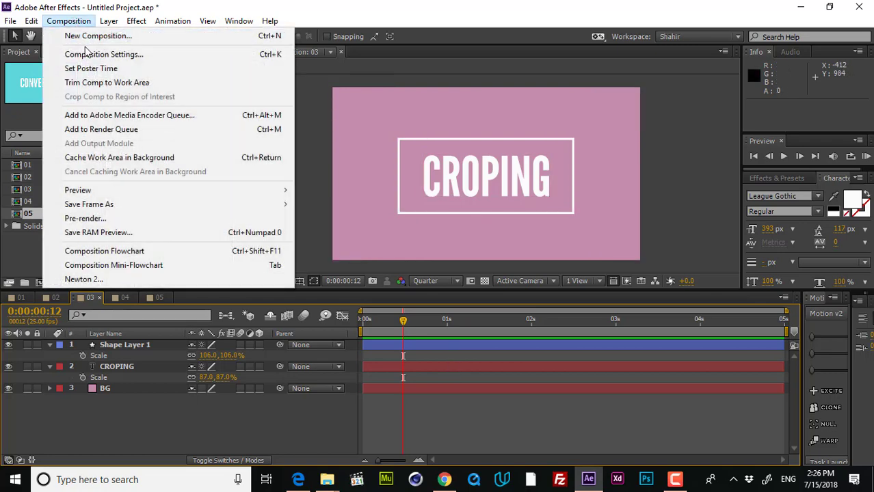
click(86, 54)
drag(274, 113, 41, 78)
click(89, 160)
text(1794)
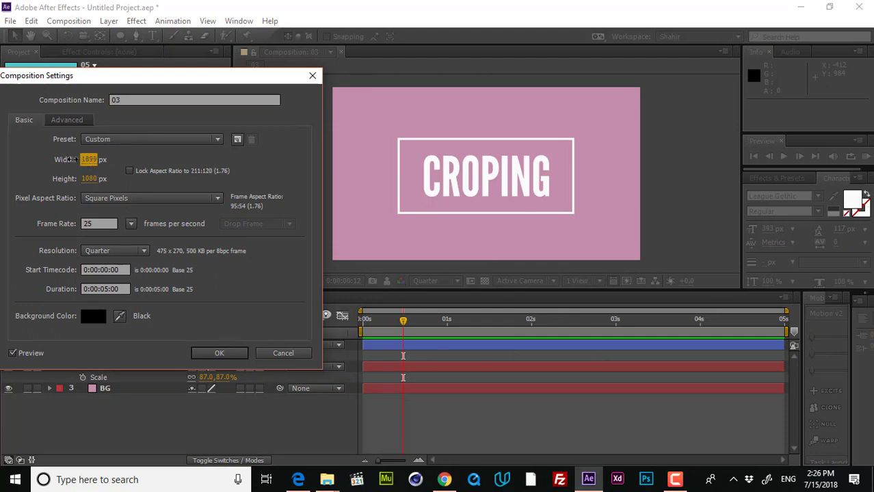
key(Return)
mouse_move(80, 166)
mouse_down()
mouse_move(76, 189)
mouse_move(86, 180)
mouse_up()
click(283, 353)
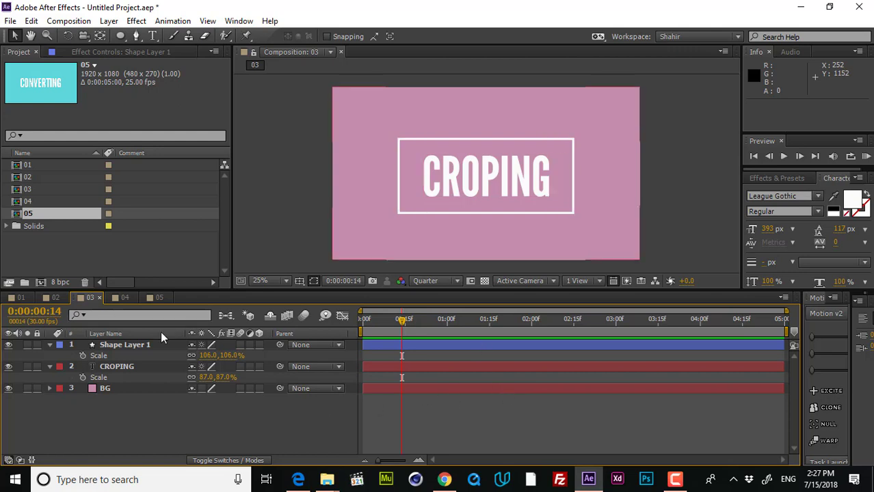
Step: Draw a region of interest closely around the CROPING text and its white frame, and preview the composition
click(470, 282)
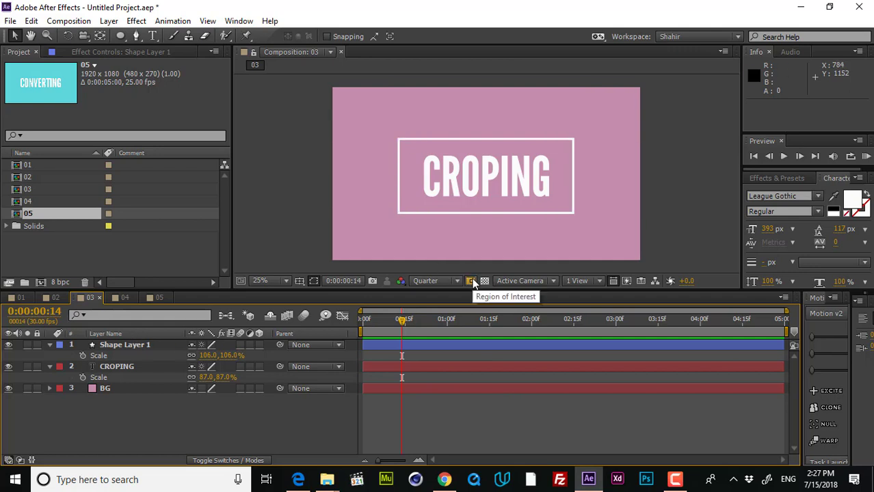
click(471, 282)
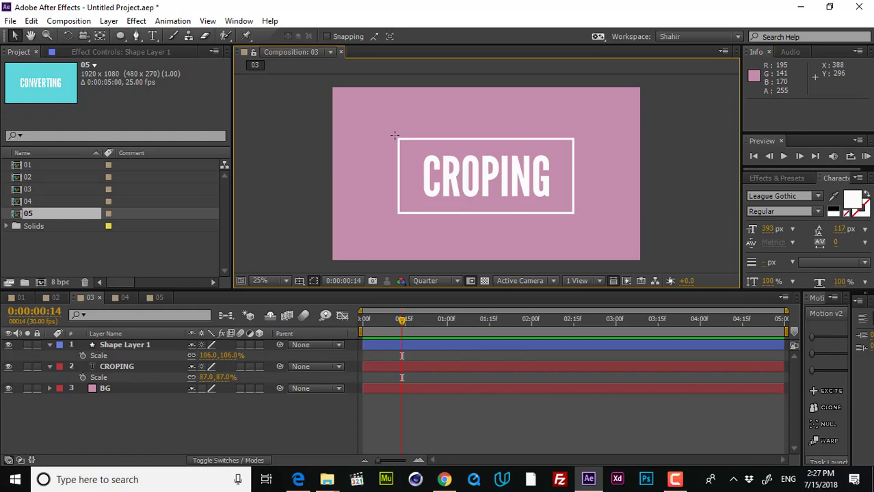
drag(396, 136, 579, 218)
key(space)
key(space)
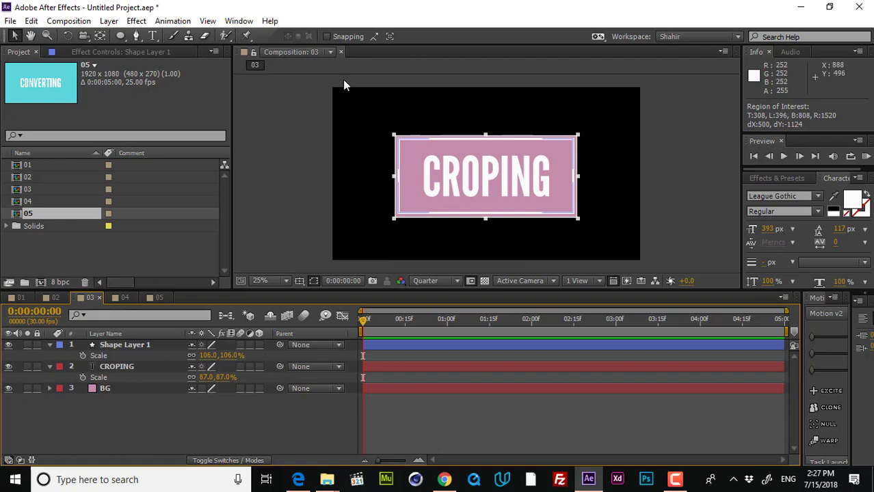
Step: Crop composition 03 to the region of interest and check the cropped result by moving the current time
click(72, 21)
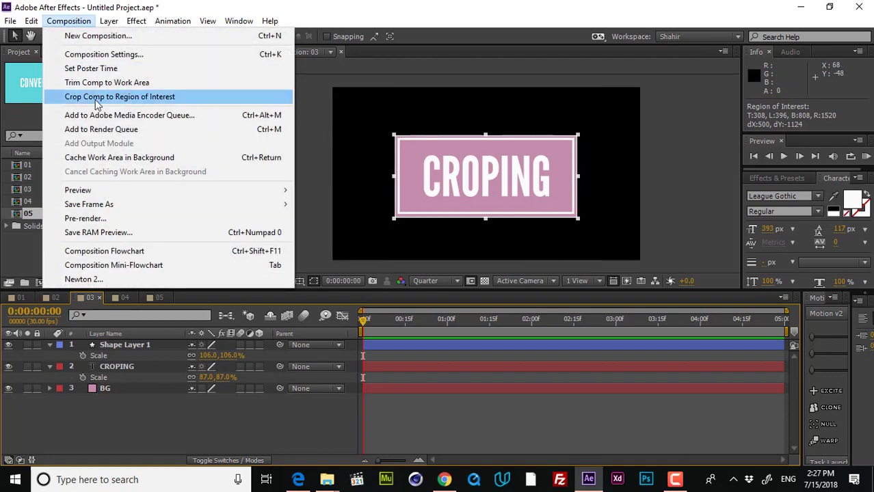
click(97, 100)
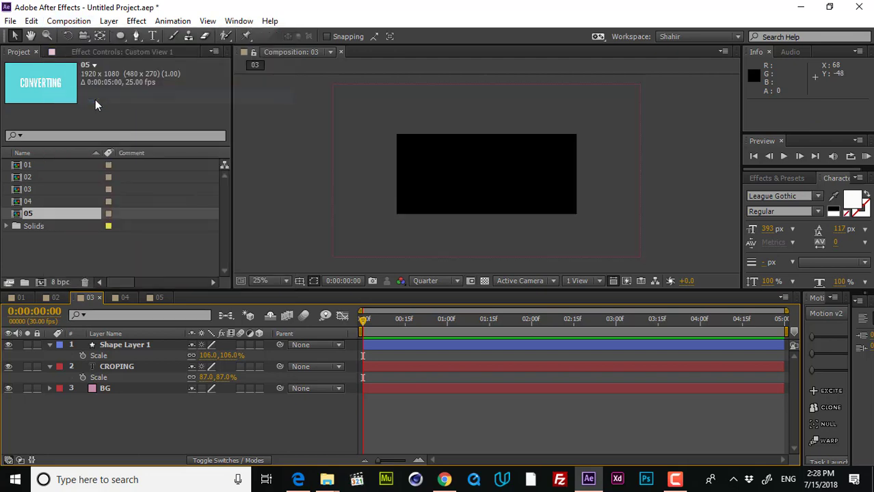
click(500, 347)
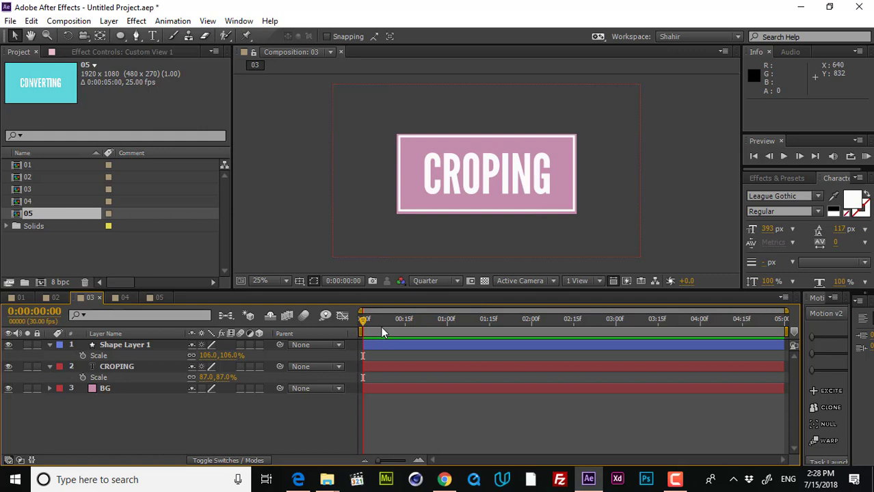
click(409, 327)
key(Home)
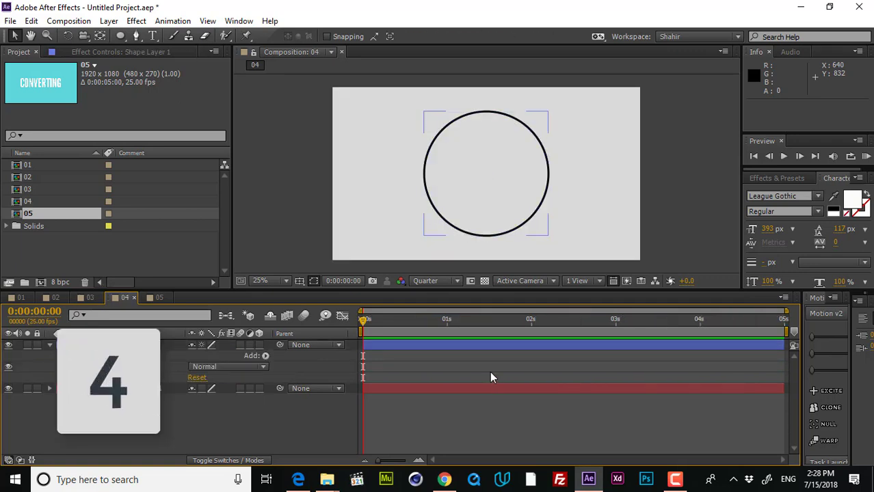
Step: Try hiding the lower part of composition 04's circle with a Linear Wipe at 46% completion and 0° angle, and remove the effect
click(405, 320)
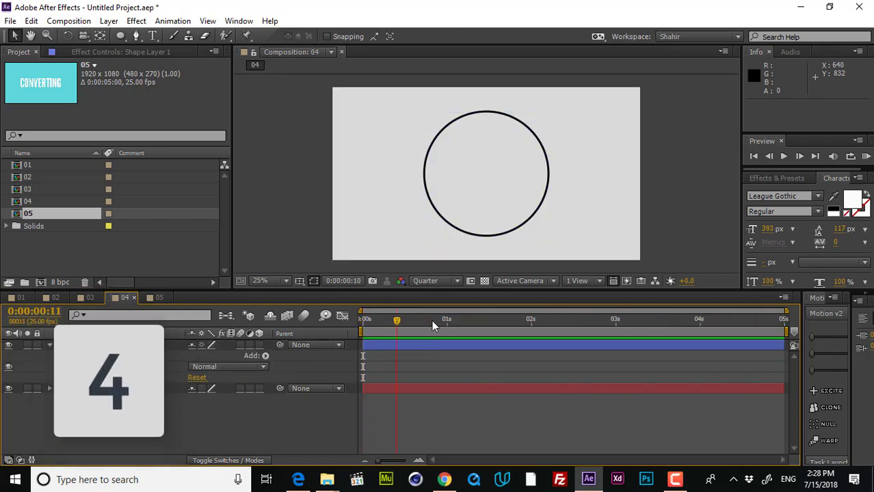
key(Home)
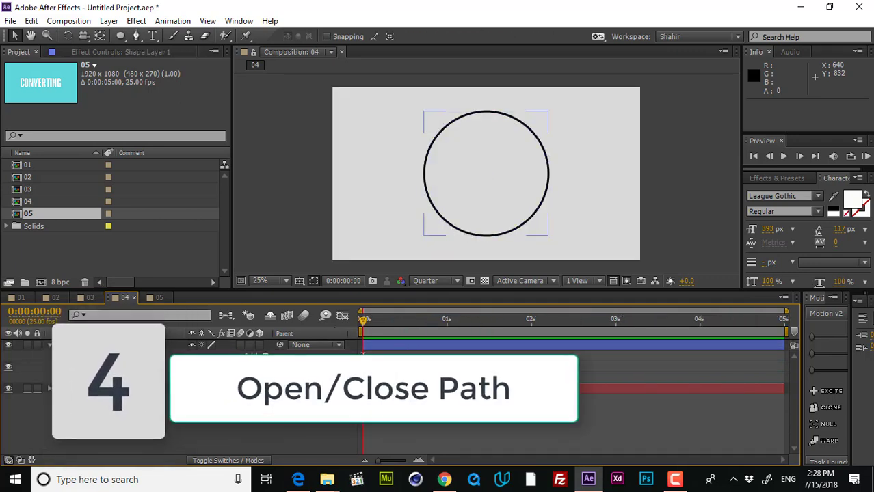
click(520, 140)
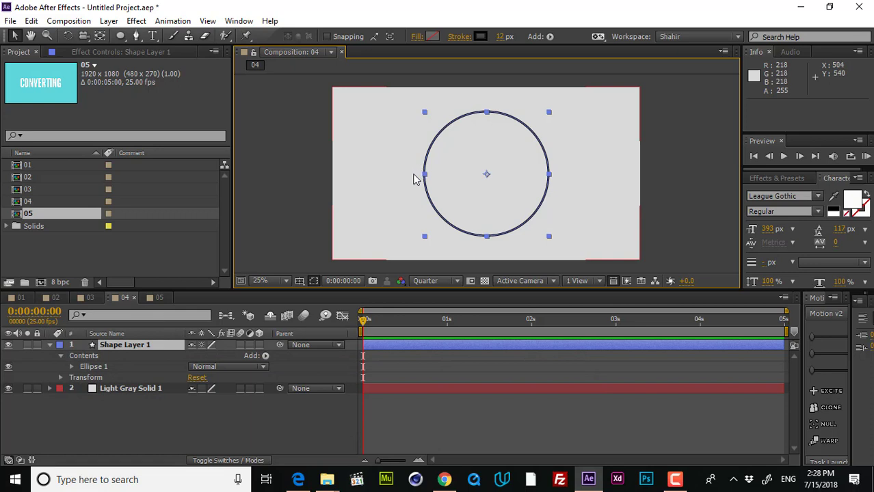
key(ctrl+5)
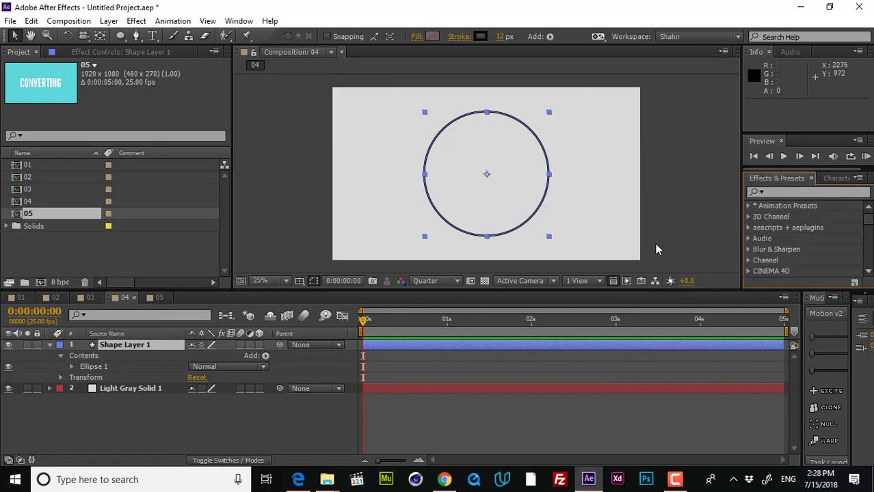
click(800, 193)
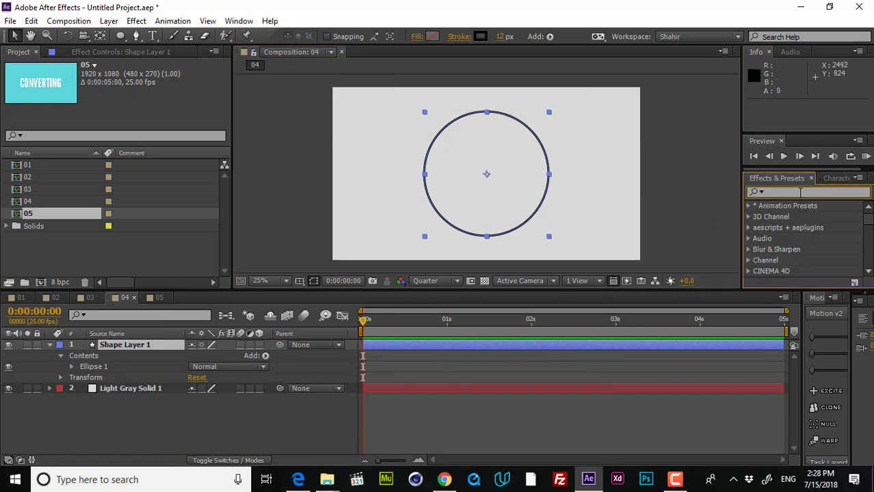
text(wipe)
scroll(809, 253, down, 3)
scroll(809, 257, down, 3)
drag(795, 260, 500, 205)
mouse_move(146, 80)
mouse_down()
mouse_move(153, 81)
mouse_move(137, 100)
mouse_move(104, 100)
mouse_up()
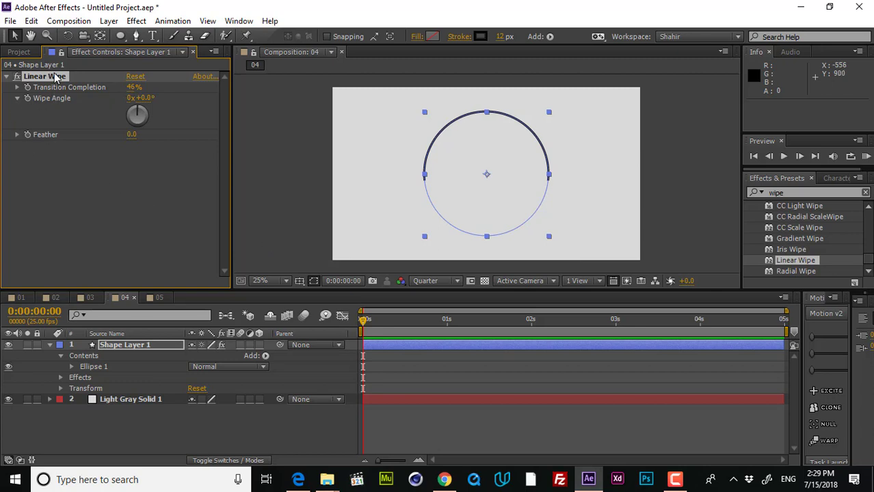
key(Delete)
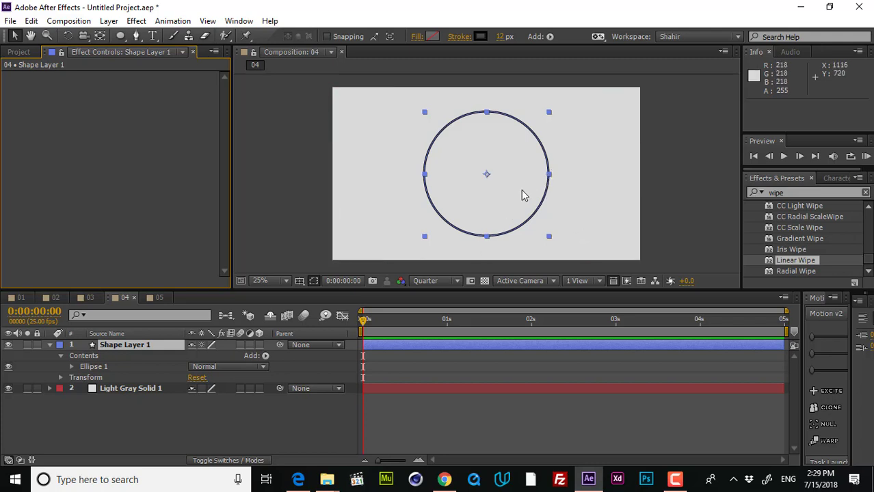
Step: Expand Ellipse 1 in Shape Layer 1 and convert its ellipse path to a Bezier path
click(89, 367)
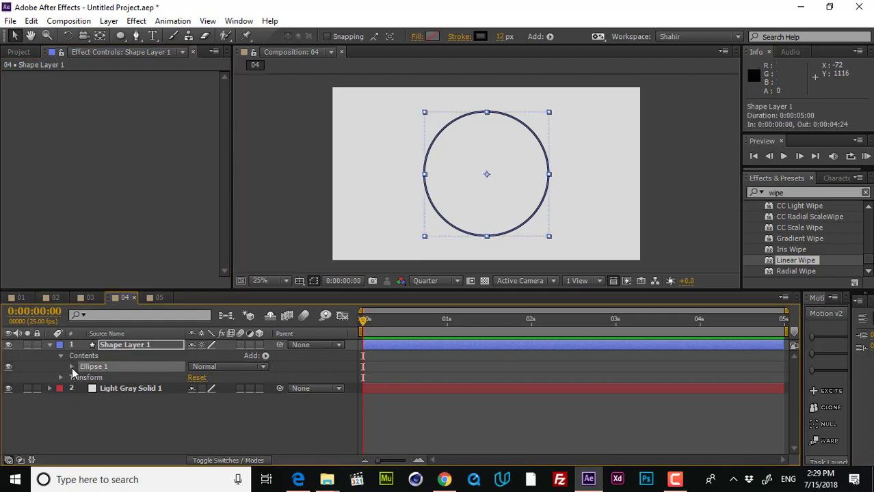
click(71, 368)
click(104, 380)
right_click(103, 383)
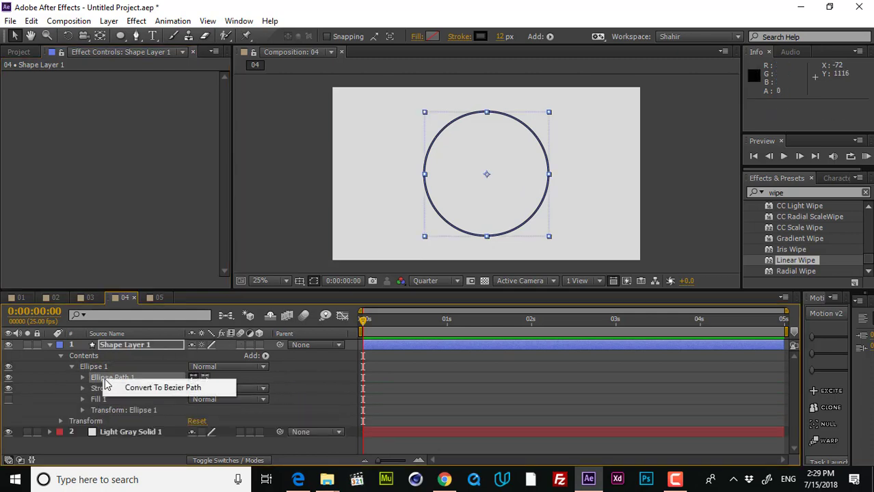
click(121, 386)
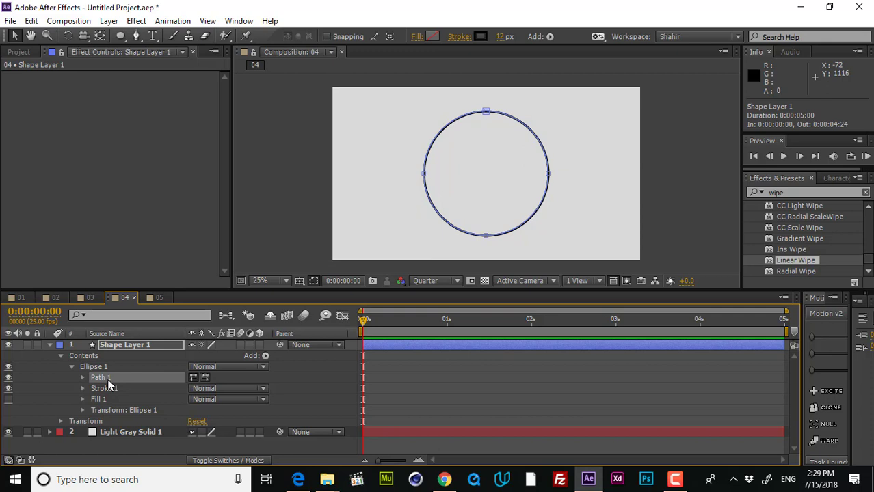
Step: Delete the circle path's bottom vertex and turn off the Closed option so an open half-circle arc remains
drag(485, 236, 489, 179)
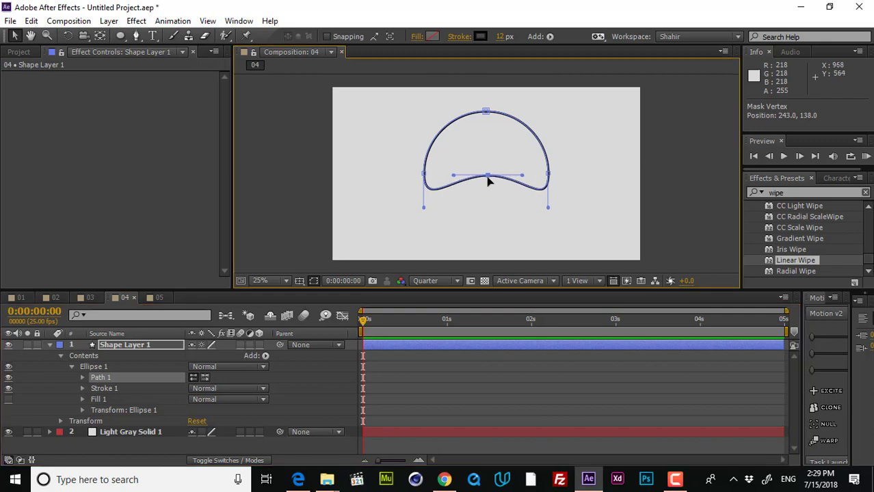
key(ctrl+z)
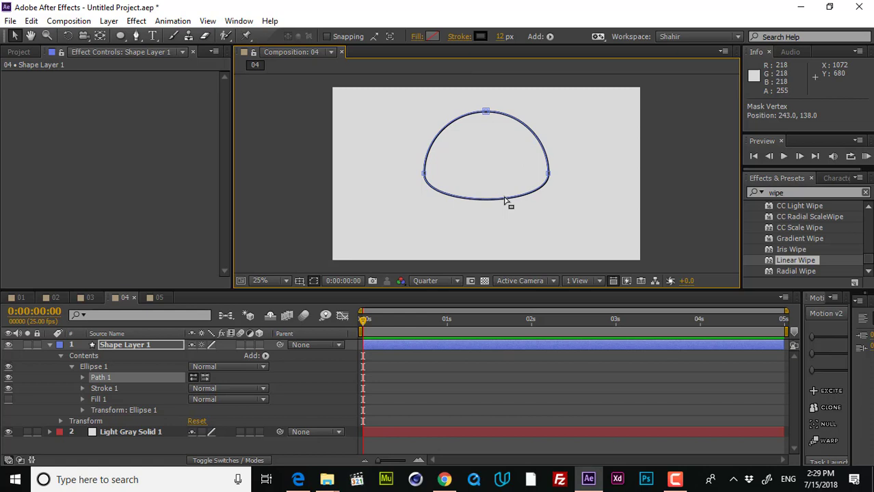
click(553, 184)
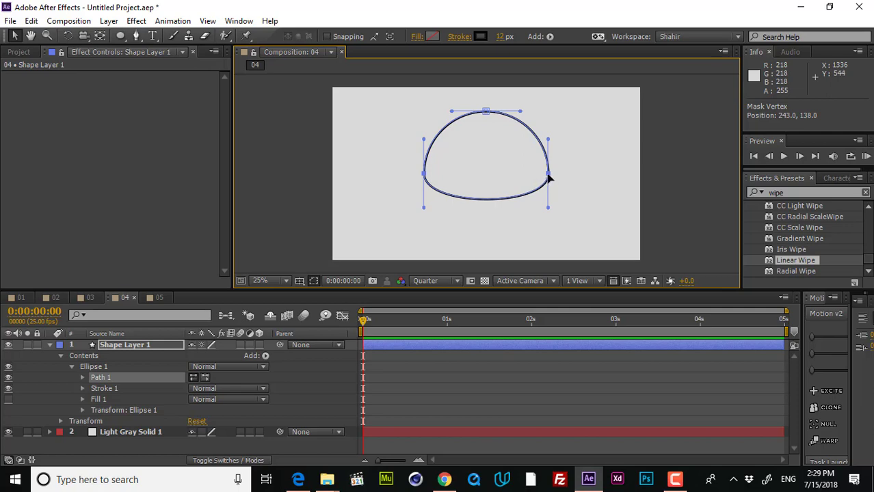
right_click(552, 180)
mouse_move(618, 80)
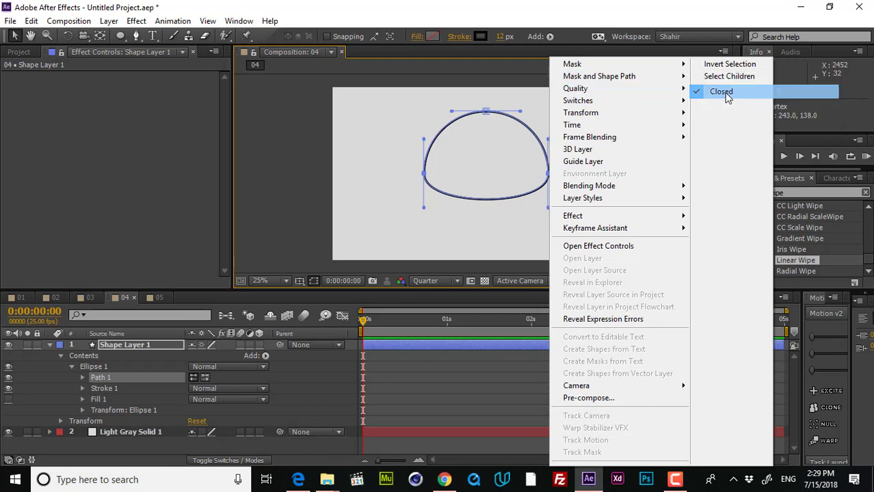
click(727, 98)
key(ctrl+shift+a)
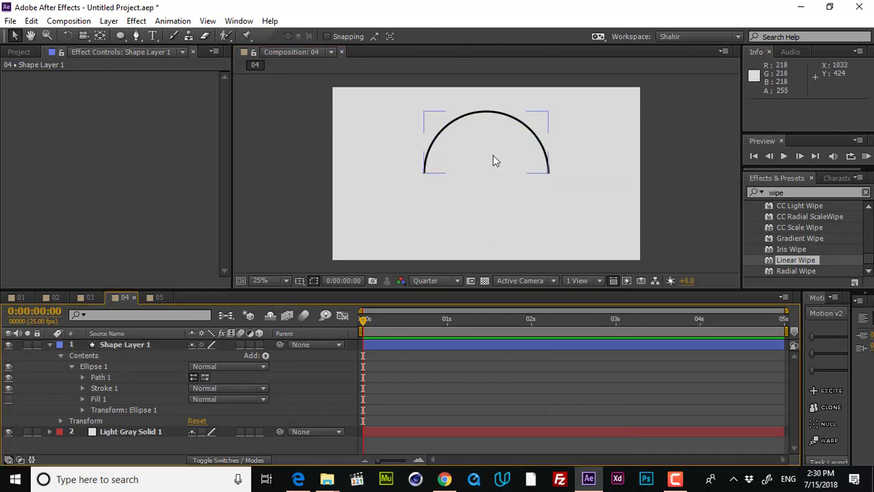
Step: Try moving the arc's left end vertex outward through Path 1, and undo the move
click(426, 161)
click(101, 377)
click(83, 378)
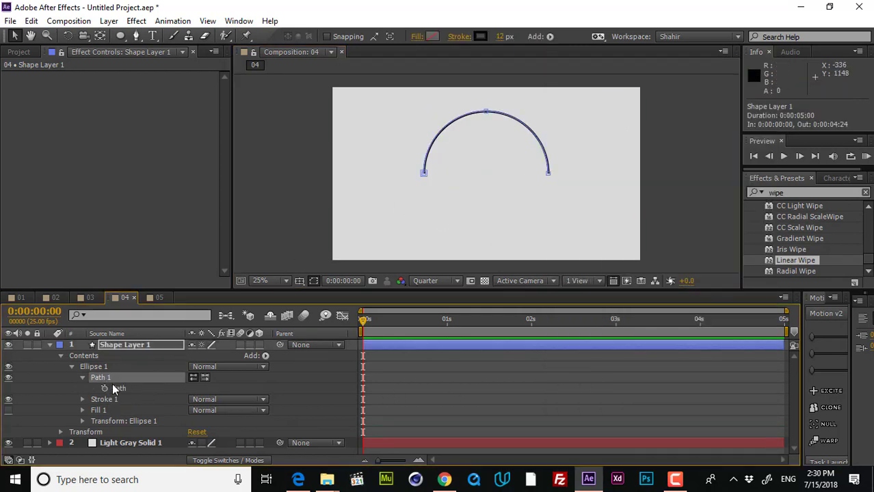
click(115, 389)
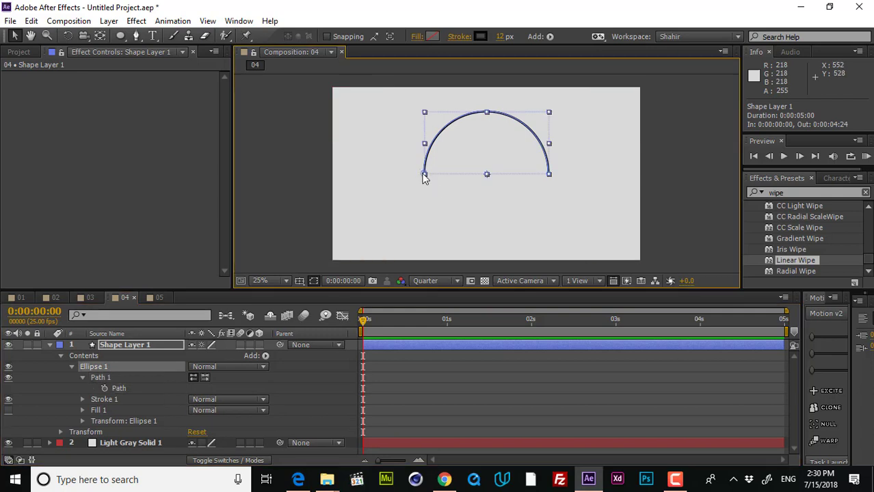
click(132, 378)
drag(422, 175, 404, 171)
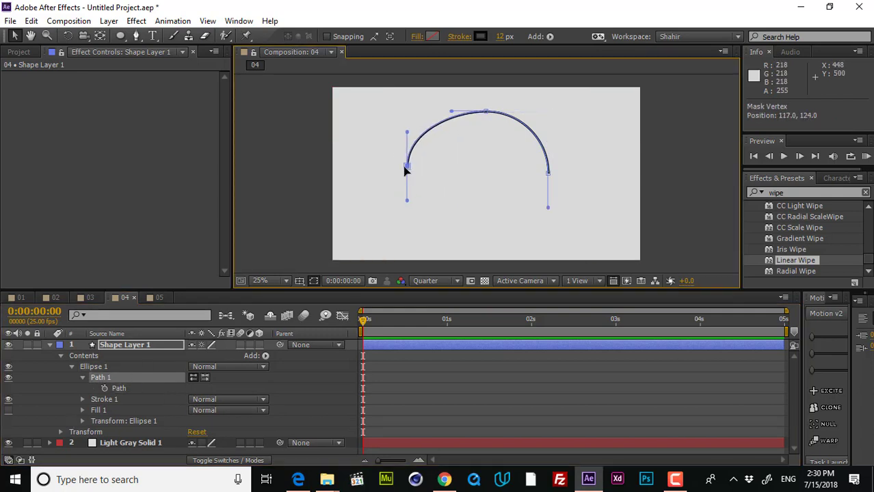
click(480, 391)
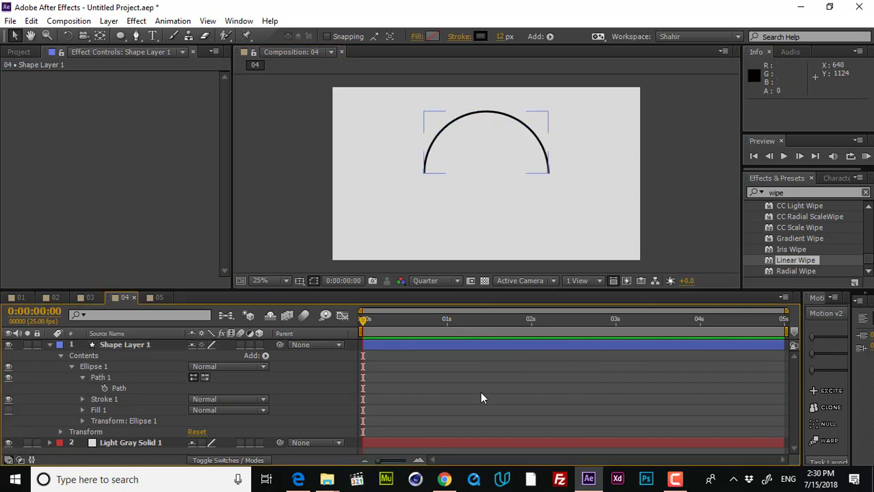
Step: Try drawing a similar open arc with the Pen tool on a new shape layer, and delete that layer
click(49, 345)
click(435, 405)
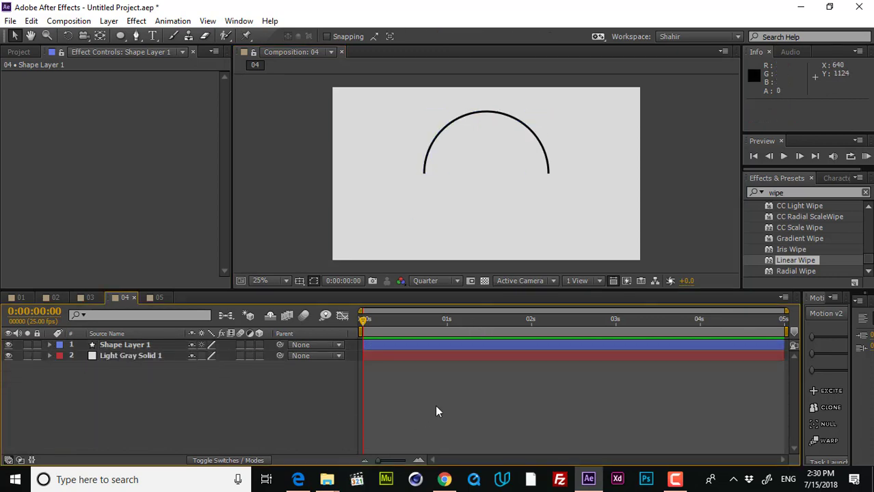
click(138, 36)
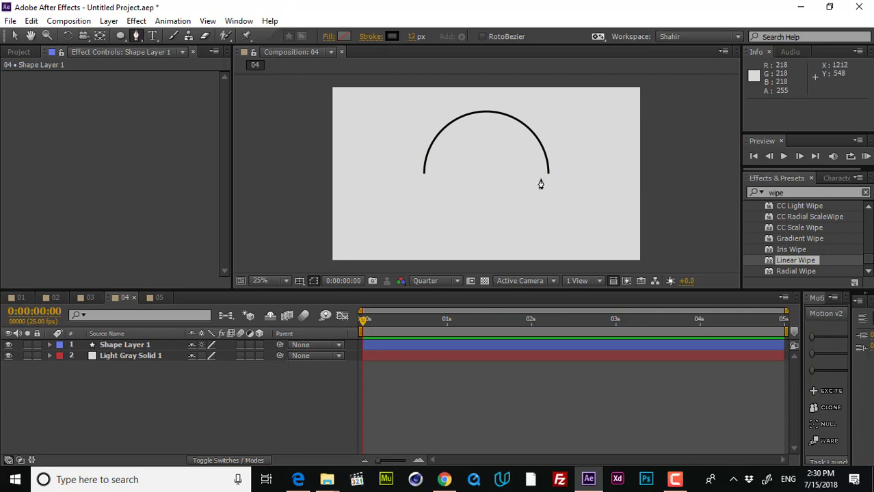
click(428, 179)
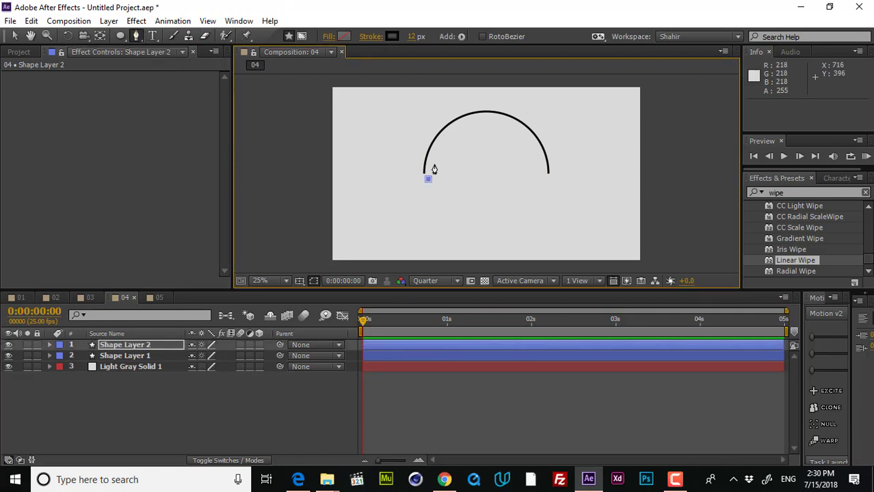
drag(481, 127, 551, 126)
click(542, 188)
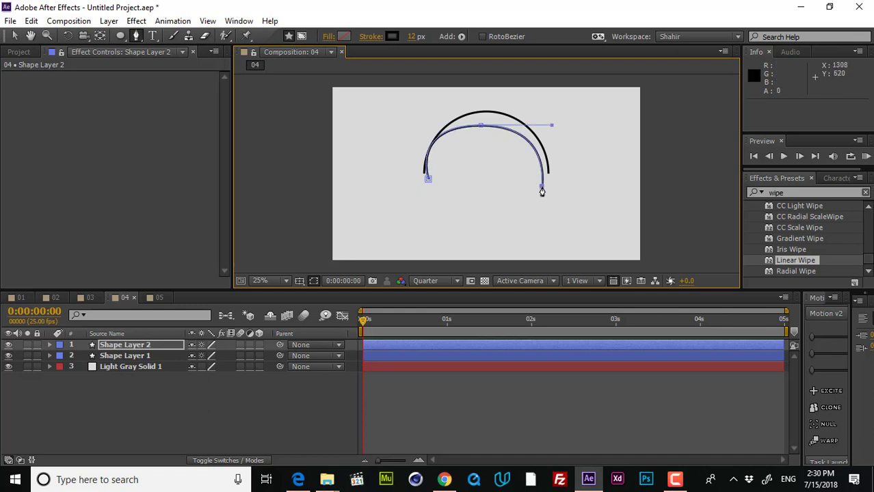
click(167, 347)
key(Delete)
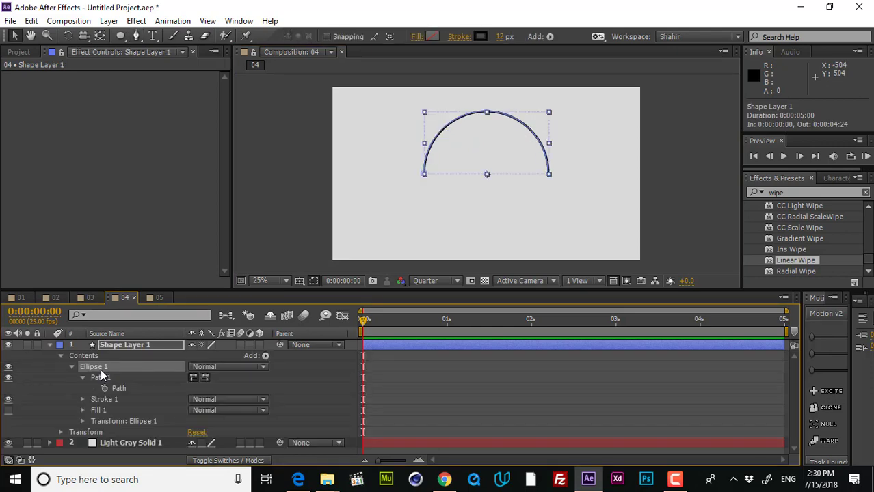
Step: Add a vertex to Path 1 just above each end of the arc with the Pen tool
click(116, 380)
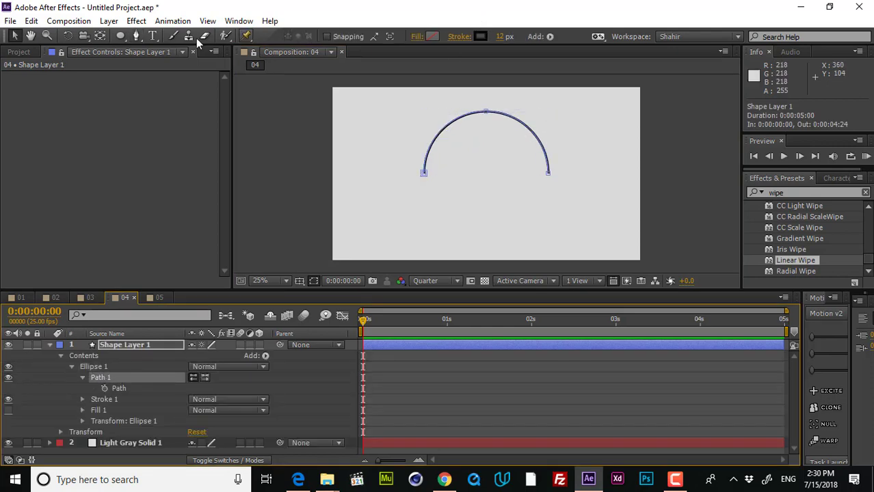
key(period)
click(136, 35)
click(361, 171)
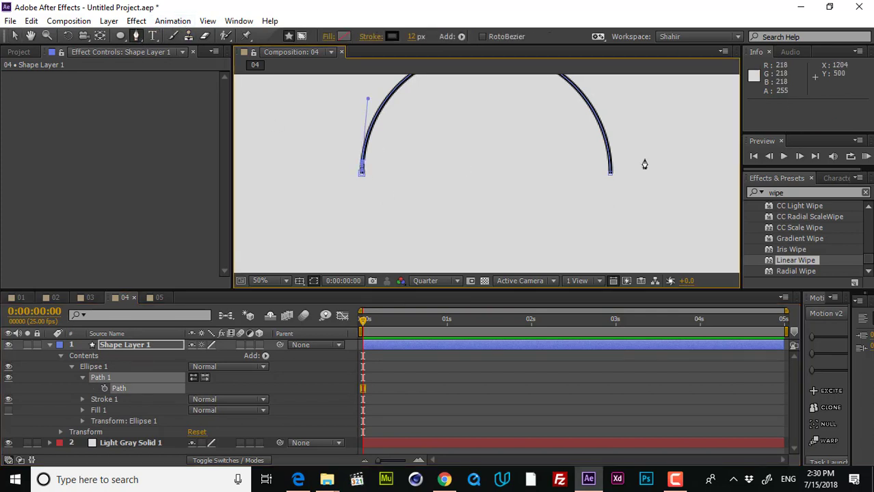
click(610, 169)
Step: Move both end vertices of the arc straight down to form an arch with long vertical legs, and collapse Shape Layer 1
click(15, 36)
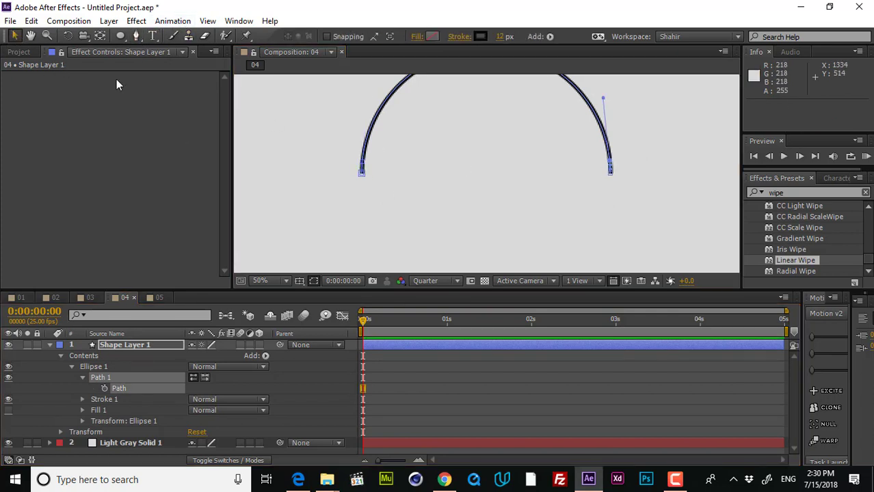
click(359, 171)
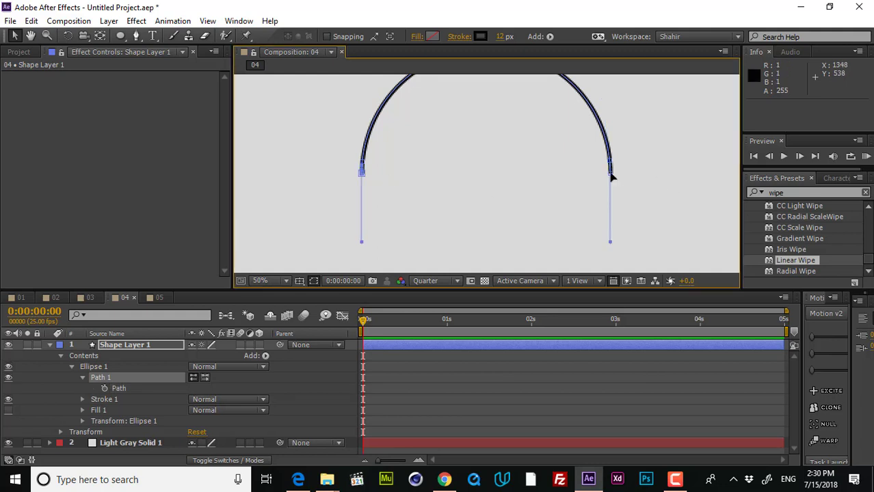
key(comma)
key(shift+Down)
key(shift+Down)
key(shift+Down)
key(shift+Down)
key(shift+Down)
key(shift+Down)
key(shift+Down)
key(shift+Down)
key(shift+Down)
key(shift+Down)
key(shift+Down)
key(shift+Down)
key(shift+Down)
key(shift+Down)
key(shift+Down)
key(shift+Down)
key(shift+Down)
key(shift+Down)
key(shift+Down)
key(shift+Down)
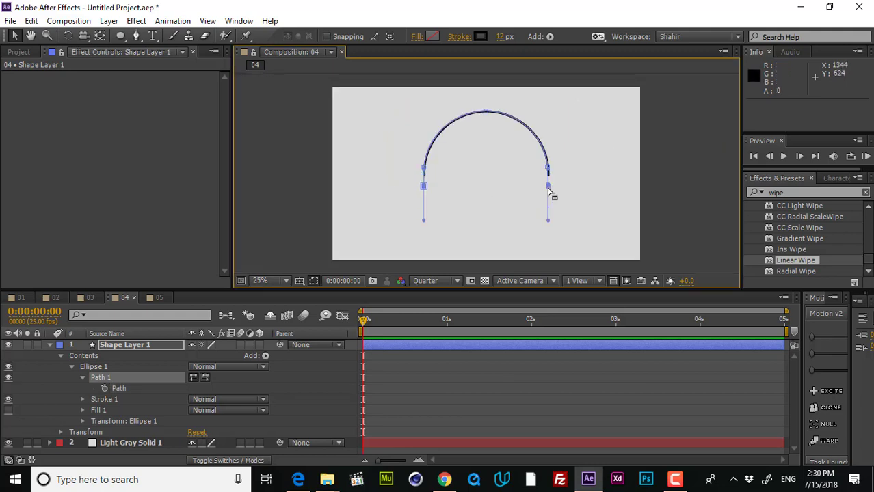
click(576, 385)
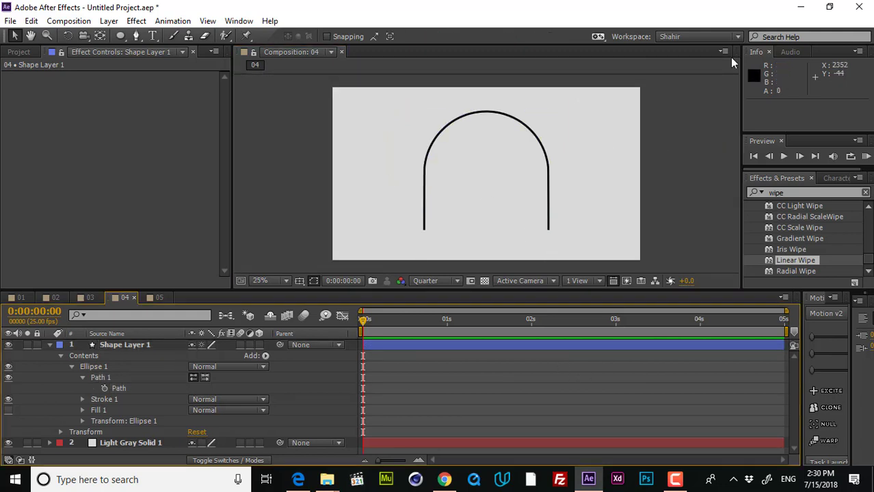
click(282, 367)
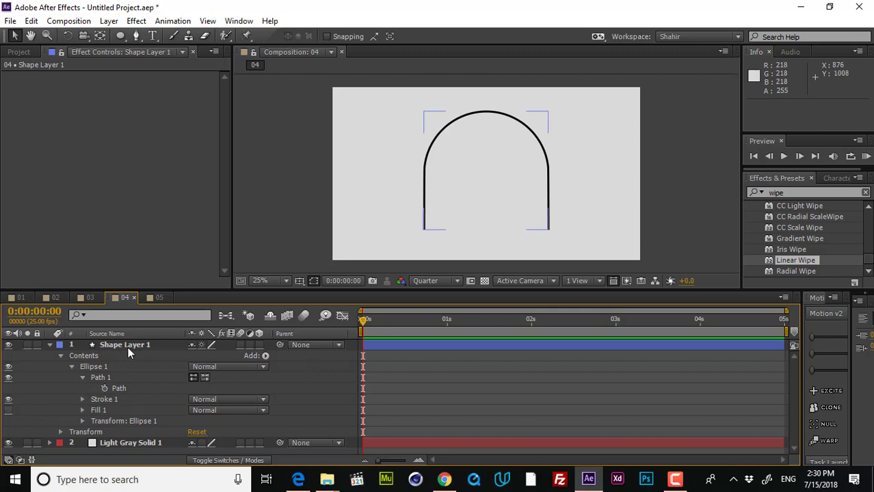
click(50, 345)
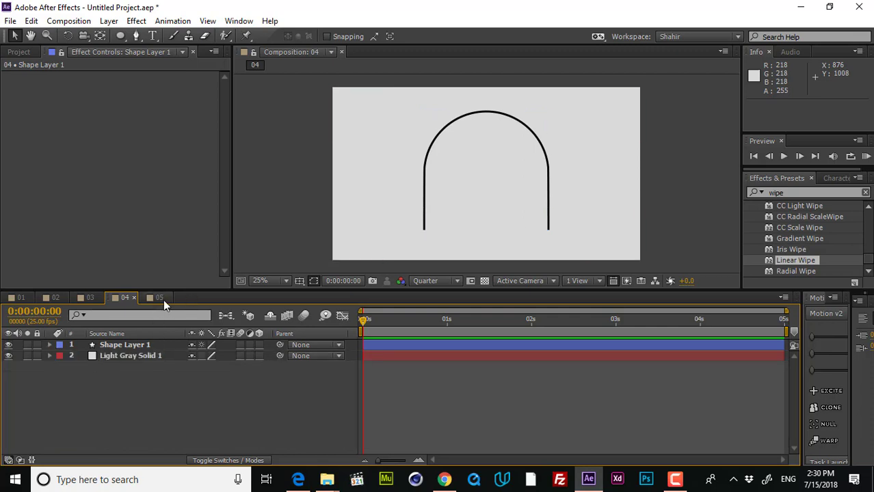
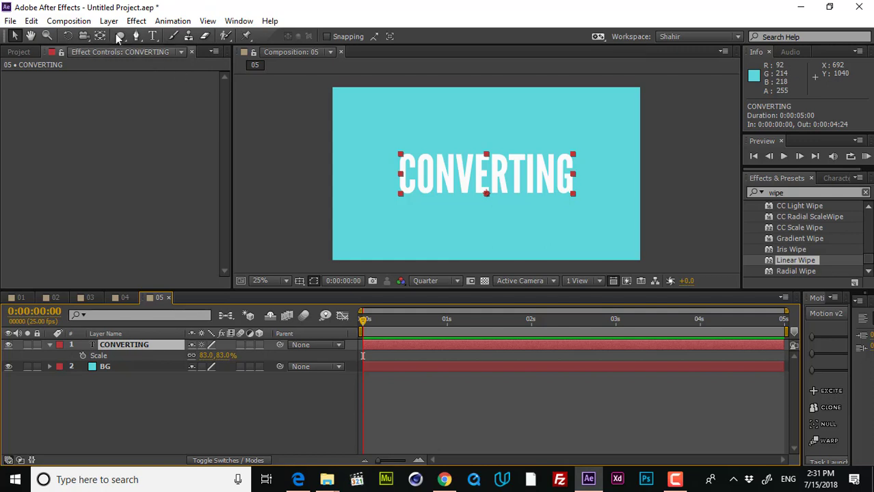
Step: Create shapes from the CONVERTING text layer in composition 05 and select the new outlines layer
click(109, 21)
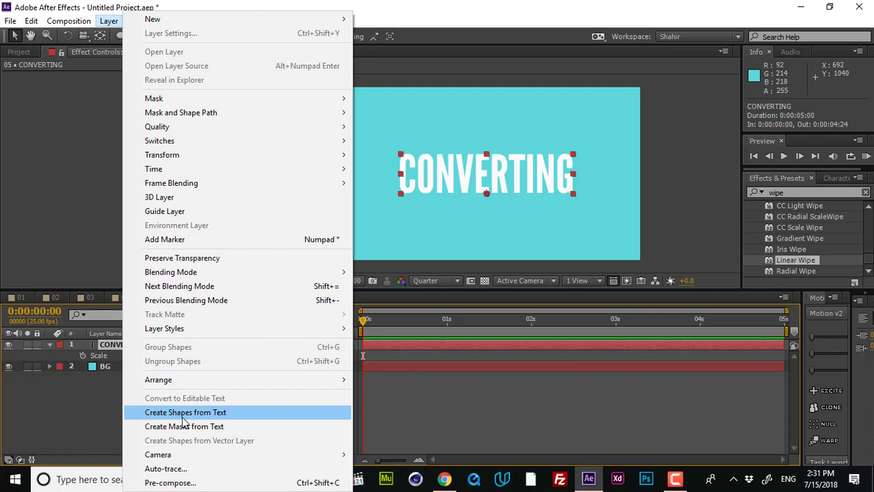
click(183, 414)
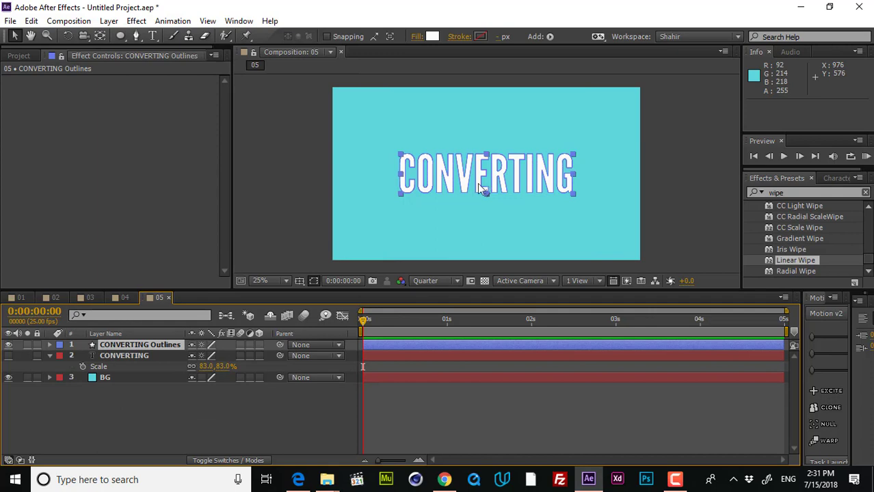
click(126, 358)
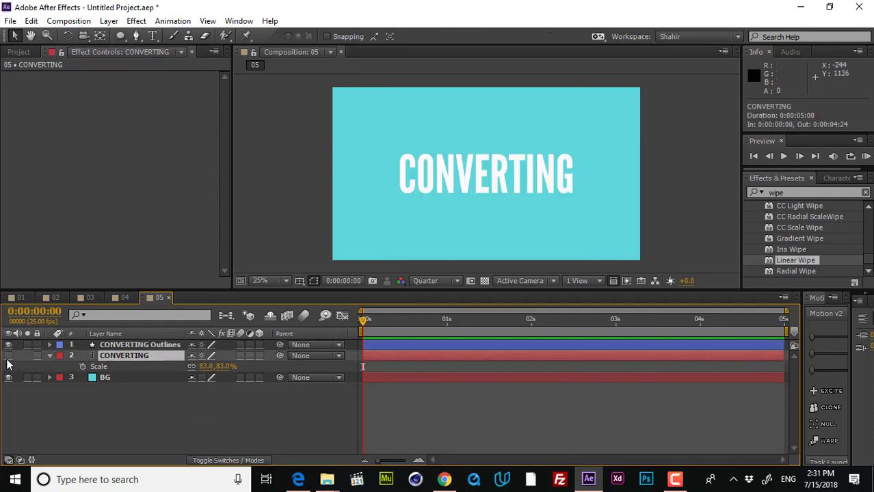
click(131, 344)
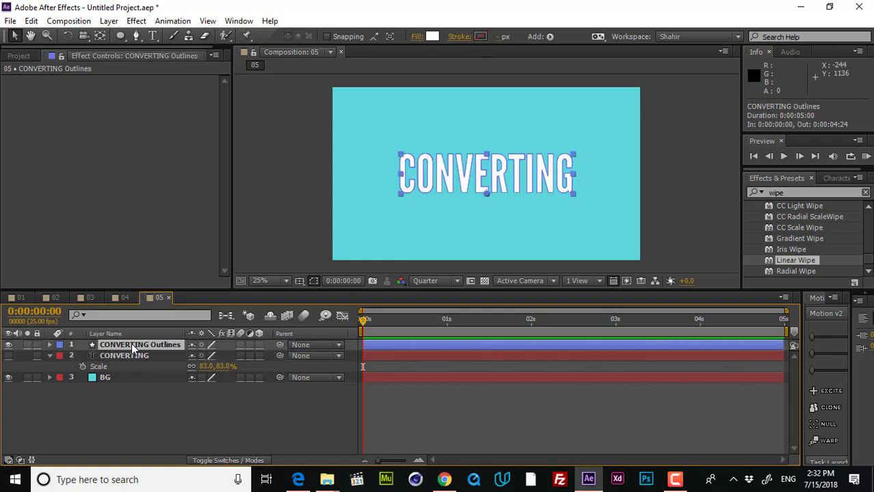
Step: Expand the outlines layer's contents and examine the separate letter groups, selecting C, N, G and V individually
scroll(477, 191, up, 2)
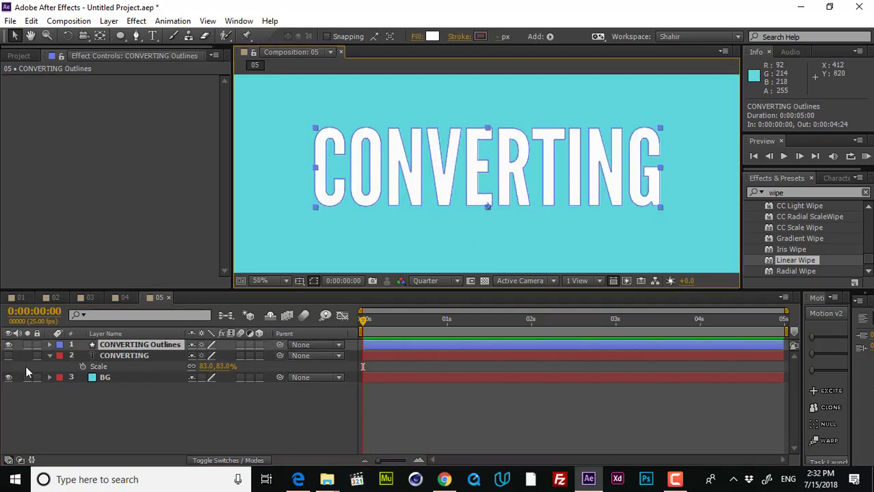
click(50, 345)
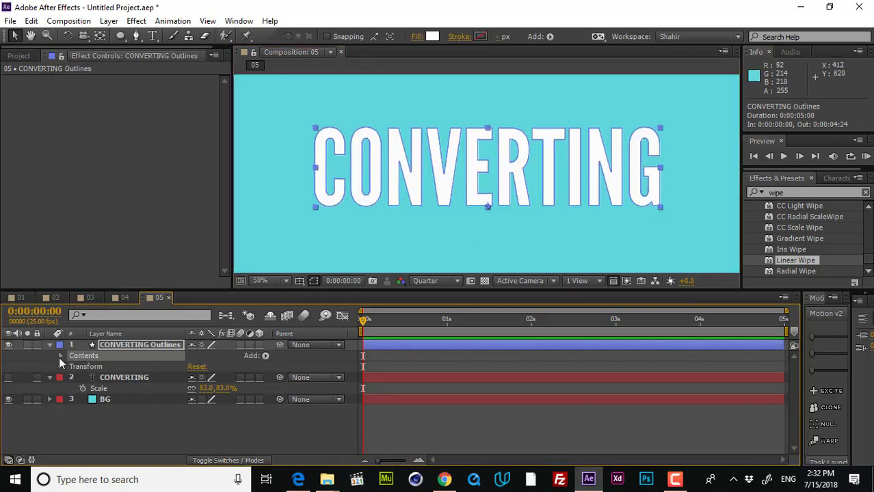
click(59, 356)
click(110, 368)
scroll(80, 388, down, 2)
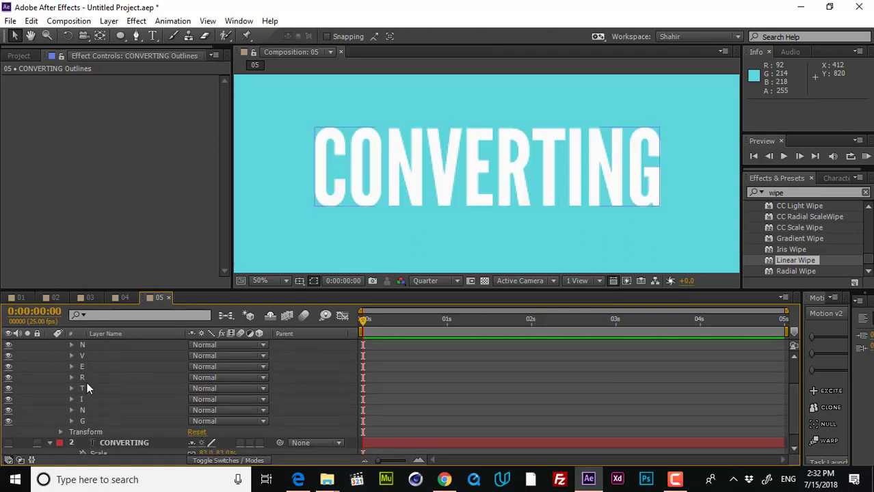
scroll(87, 373, up, 3)
scroll(87, 376, down, 2)
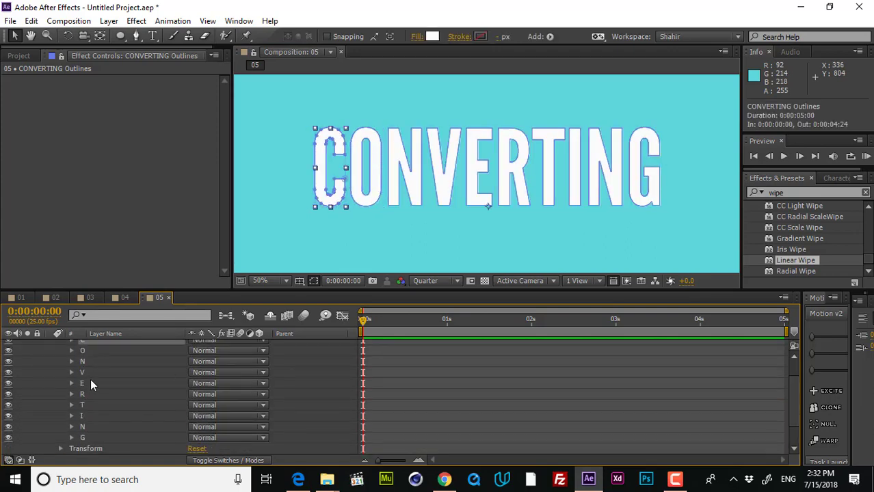
scroll(88, 380, up, 2)
click(86, 388)
scroll(85, 396, down, 3)
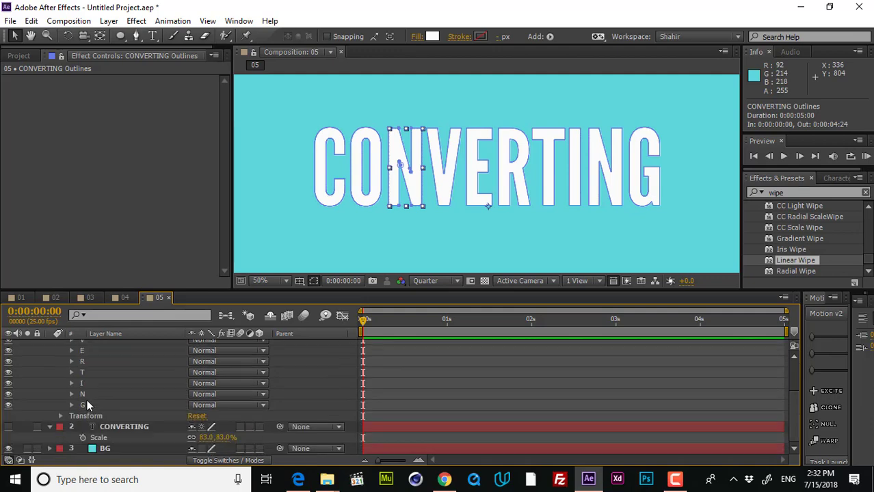
click(87, 404)
click(444, 171)
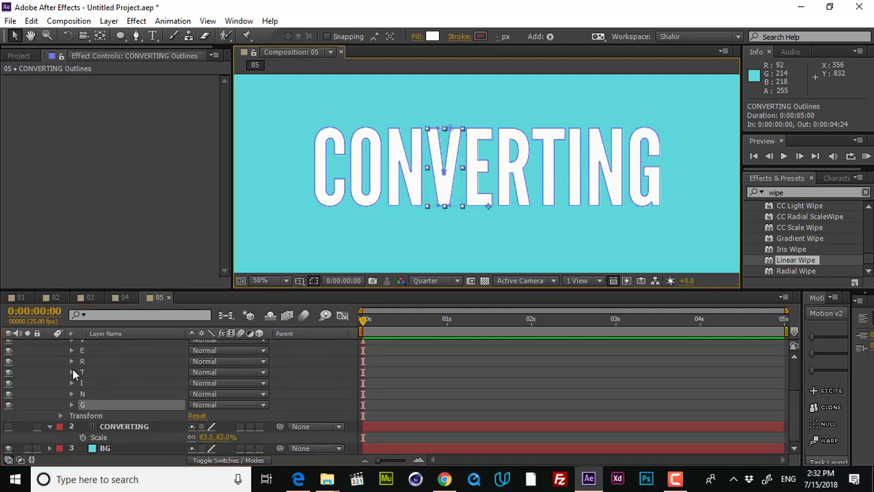
Step: Reshape the letter V's path by pulling its two bottom vertices down and the right arm's inner top vertex up
scroll(70, 366, up, 3)
click(71, 372)
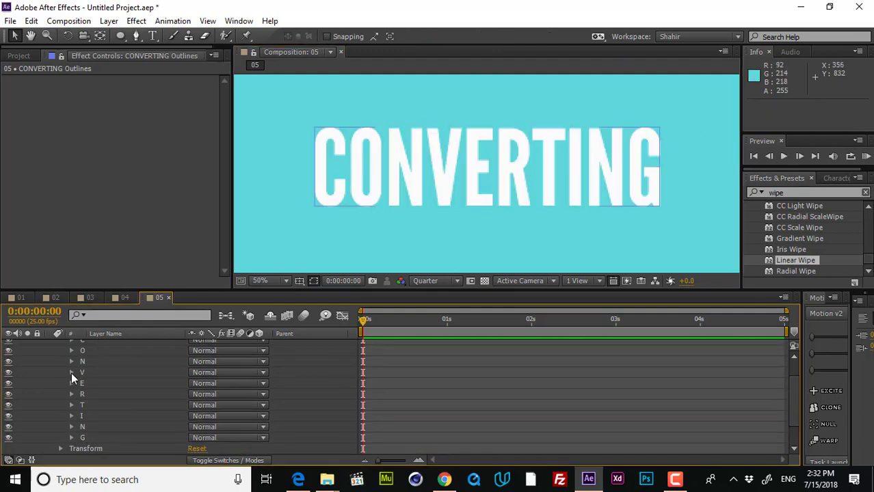
click(91, 383)
click(83, 384)
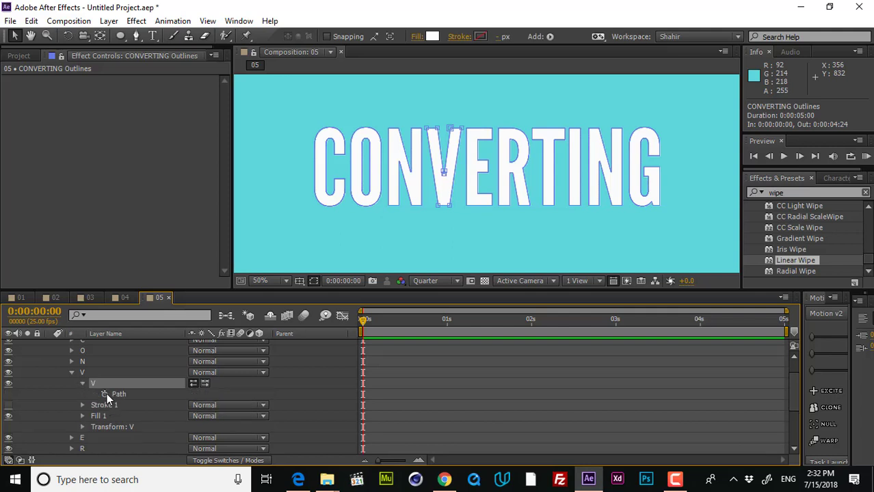
click(110, 396)
click(448, 184)
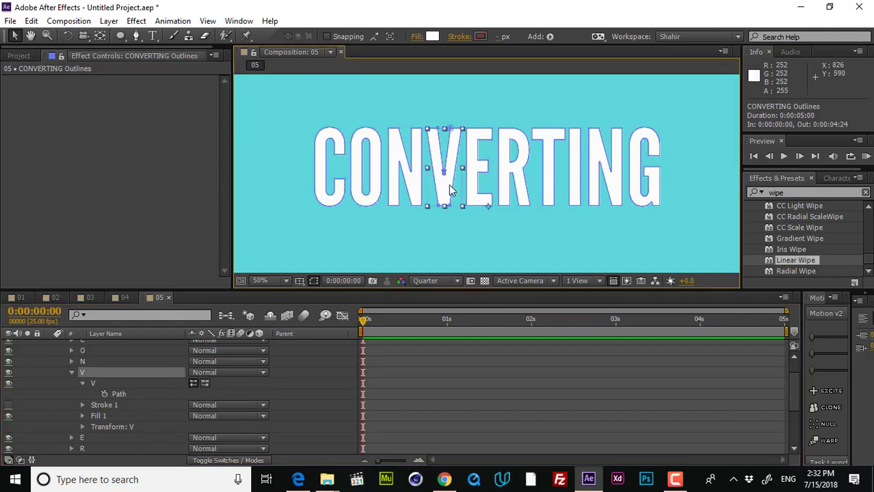
drag(438, 206, 437, 231)
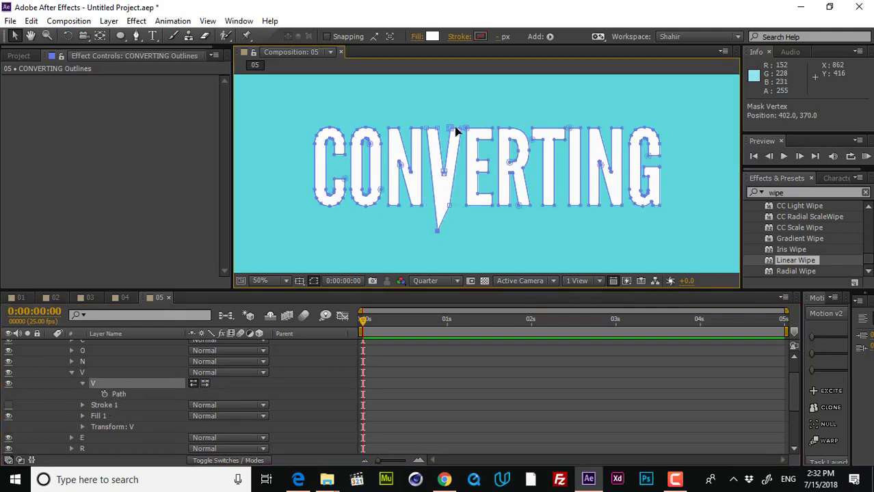
drag(444, 128, 445, 86)
mouse_move(452, 203)
mouse_down()
mouse_move(458, 226)
mouse_move(454, 213)
mouse_up()
click(570, 428)
Step: Collapse the outlines layer and the CONVERTING text layer, and show the whole composition
scroll(61, 374, up, 3)
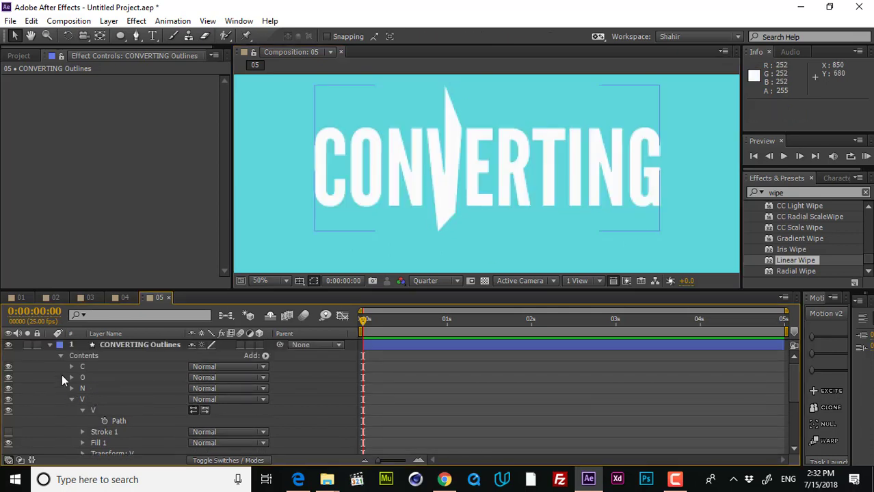
click(58, 356)
click(49, 344)
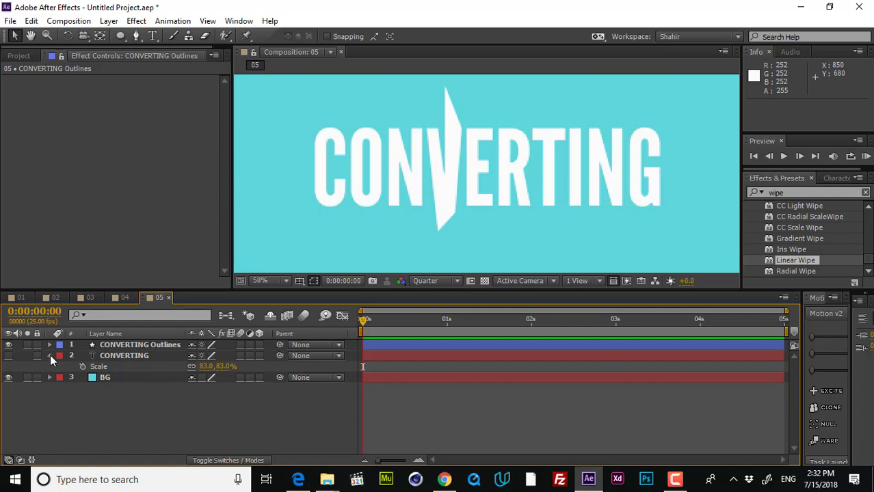
click(50, 356)
key(comma)
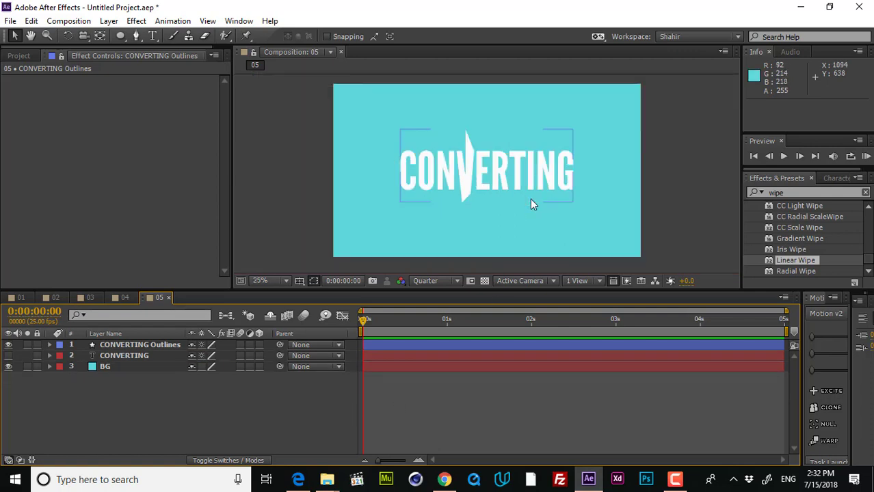